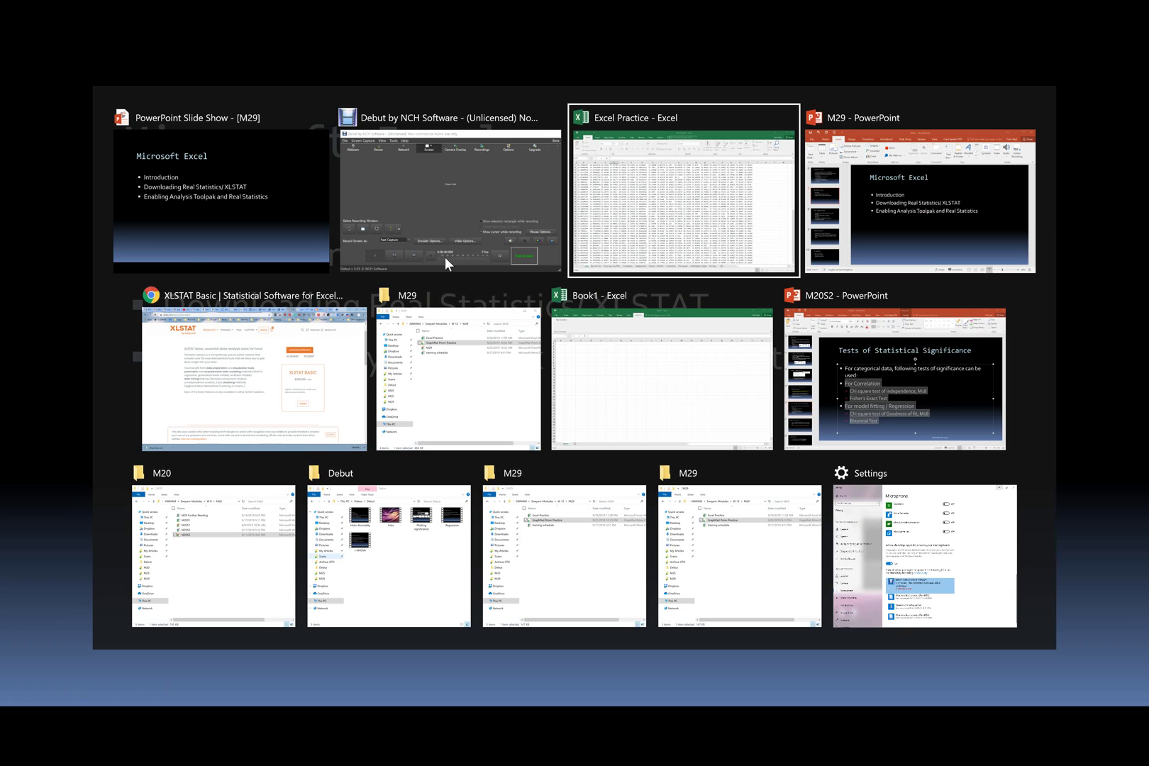
key("alt+Tab")
key("alt+Tab")
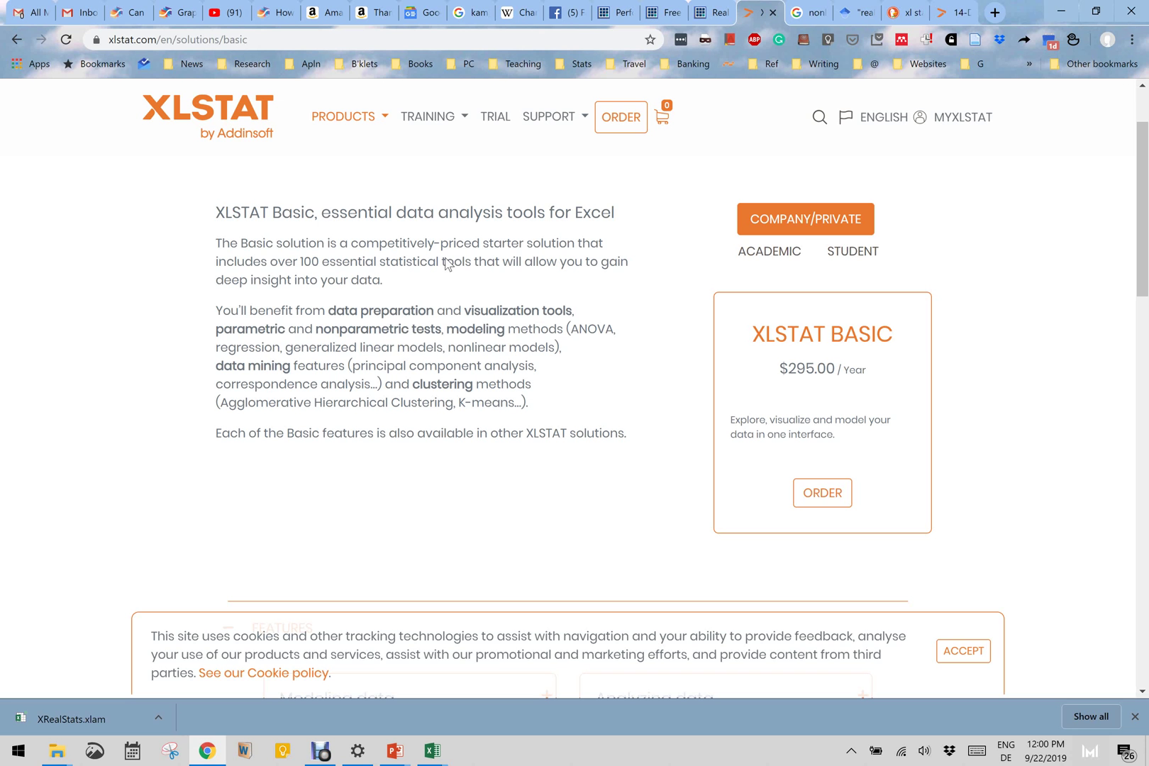
- Switch to the Real Statistics Resource Pack page in Chrome and scroll to its Windows Release 6.5 download section
left_click(708, 9)
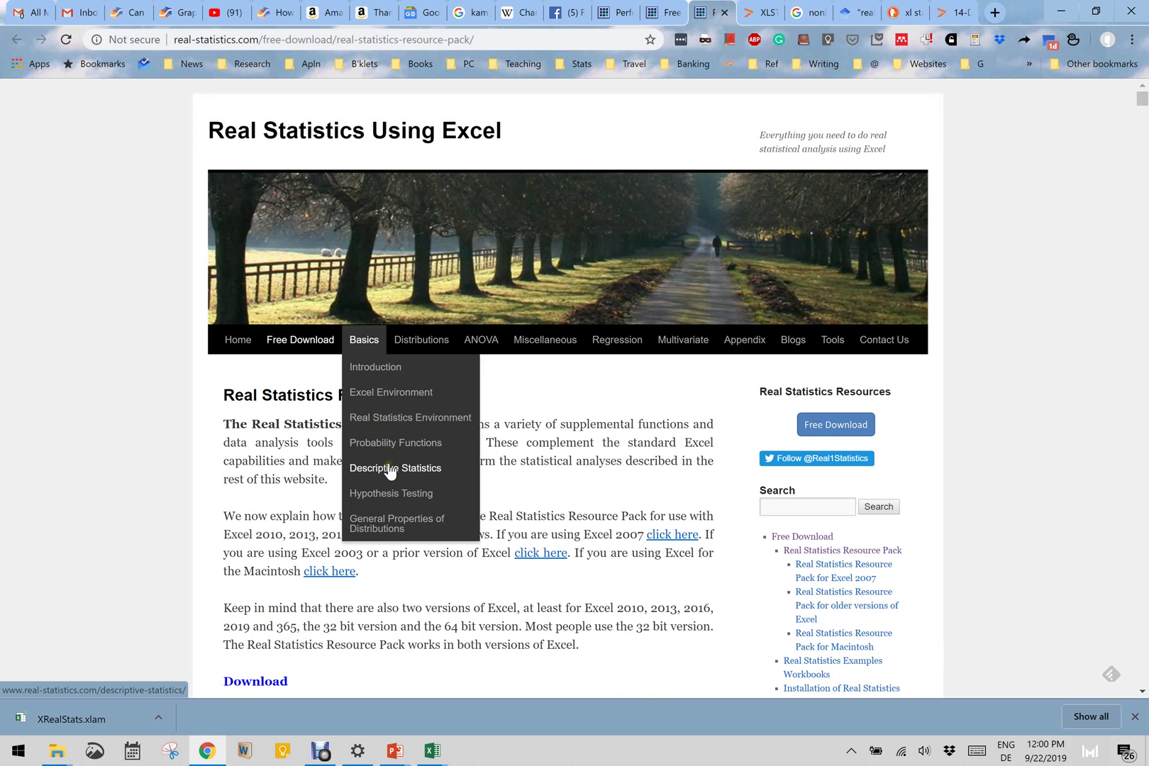
scroll(582, 485, "down", 1)
scroll(582, 484, "down", 5)
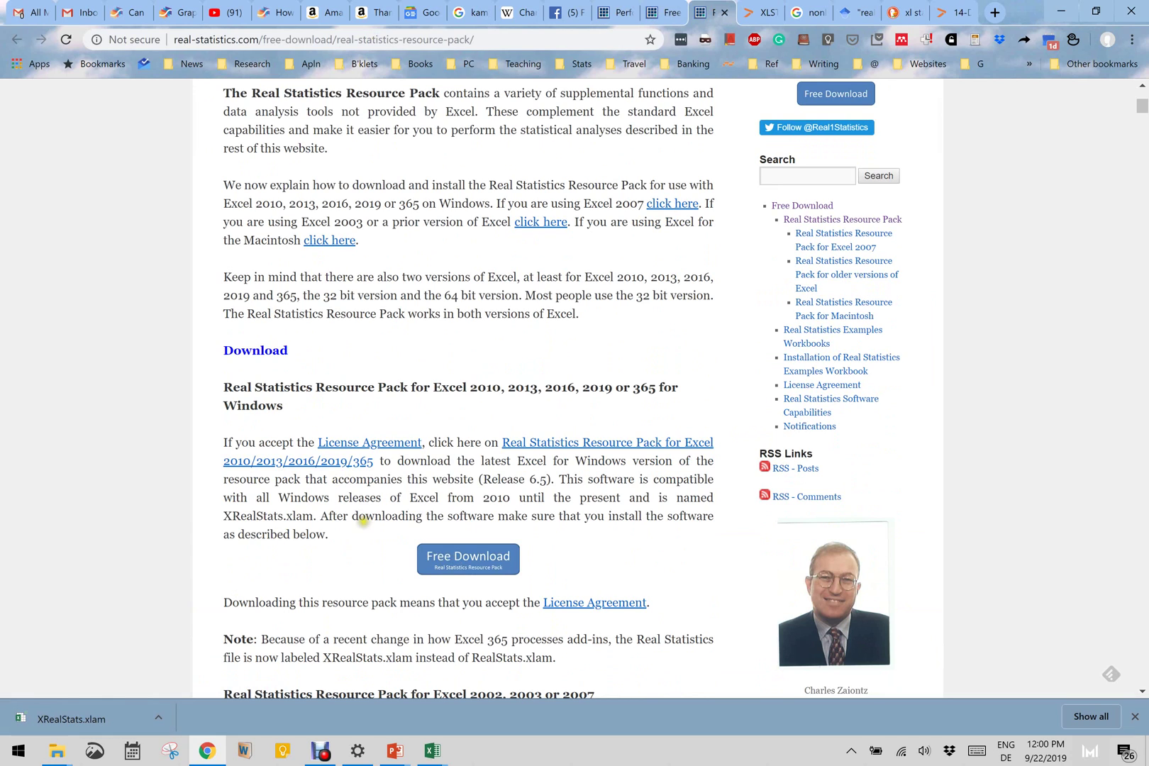
left_click(756, 12)
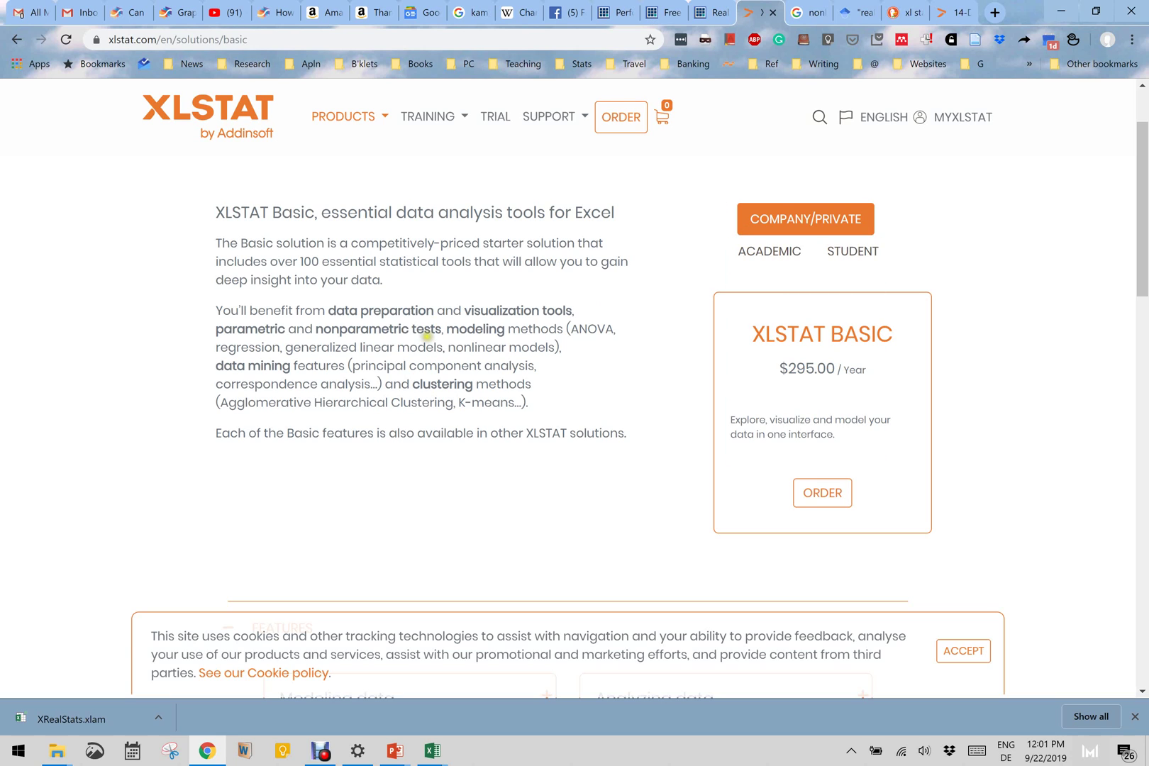
left_click(712, 13)
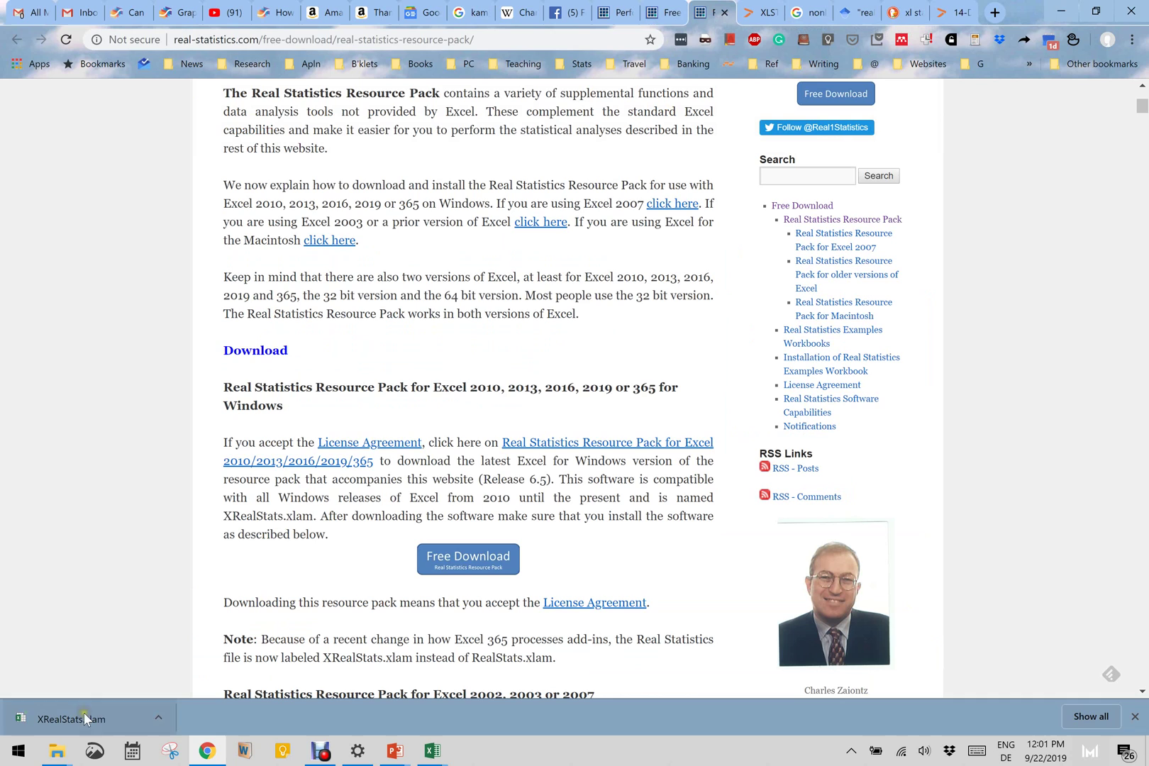
- Launch Excel from the launcher search 'exce' and open a maximized blank workbook, Book2
key("alt+space")
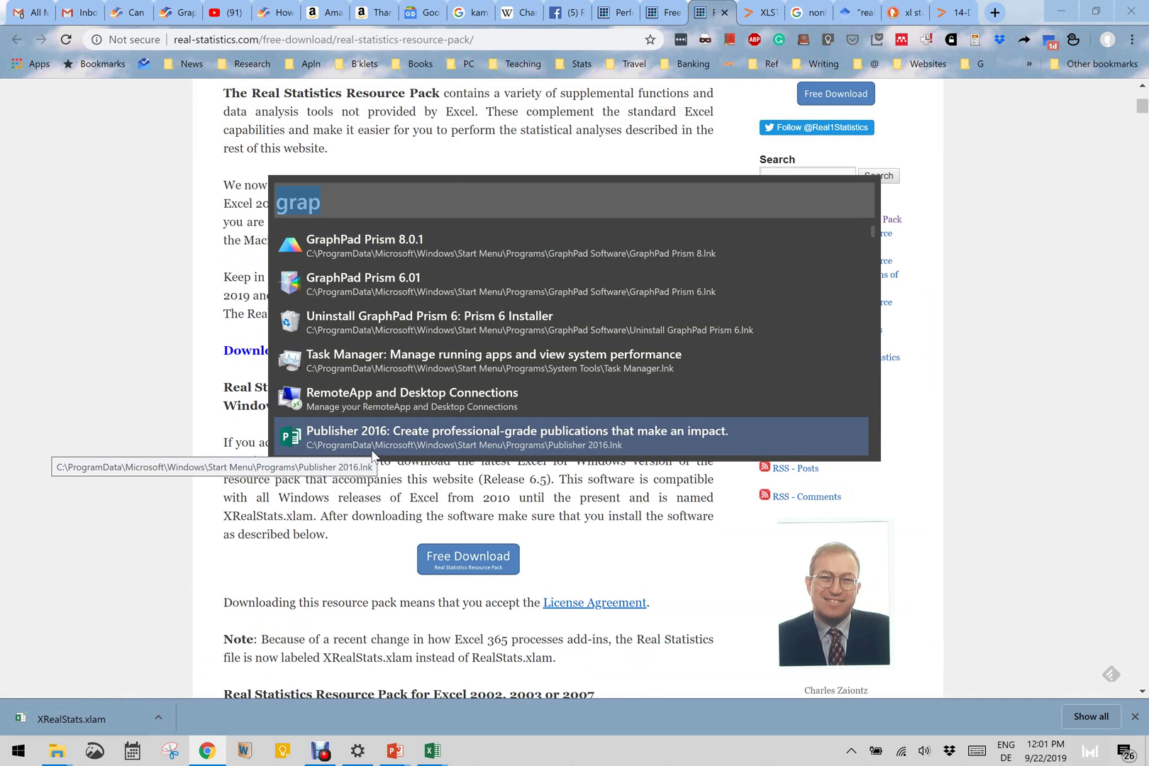
type("exce")
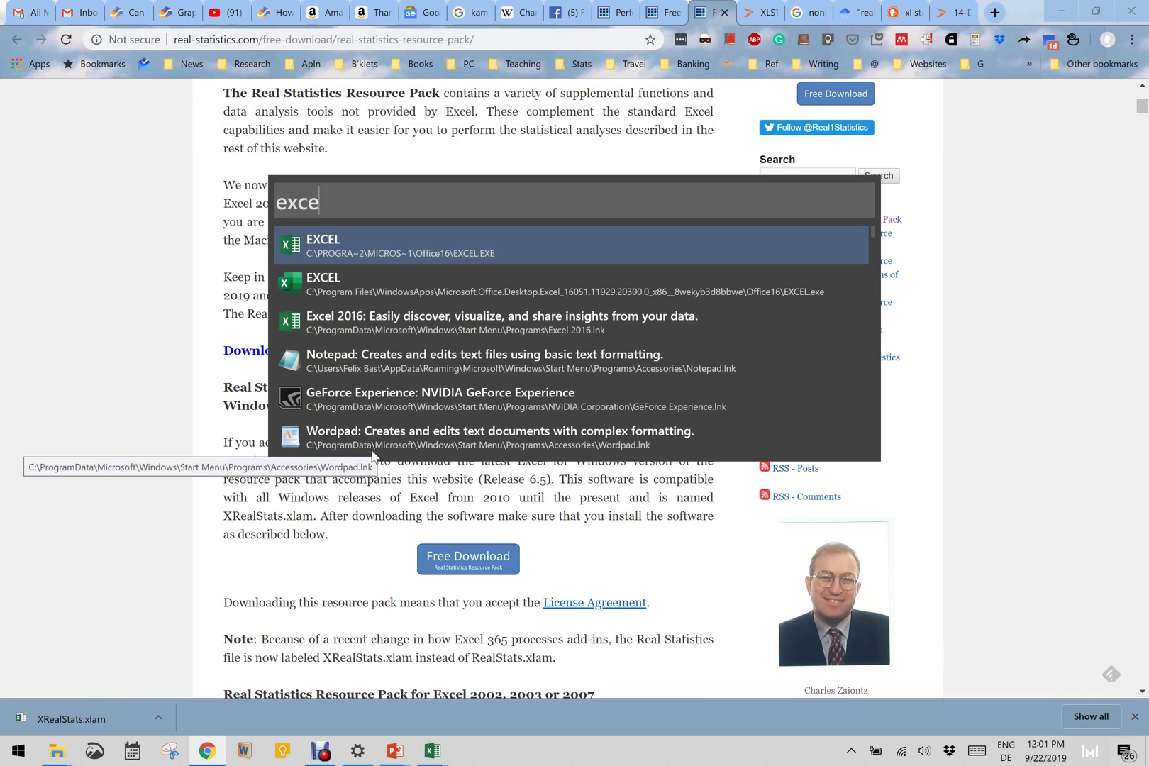
key("Return")
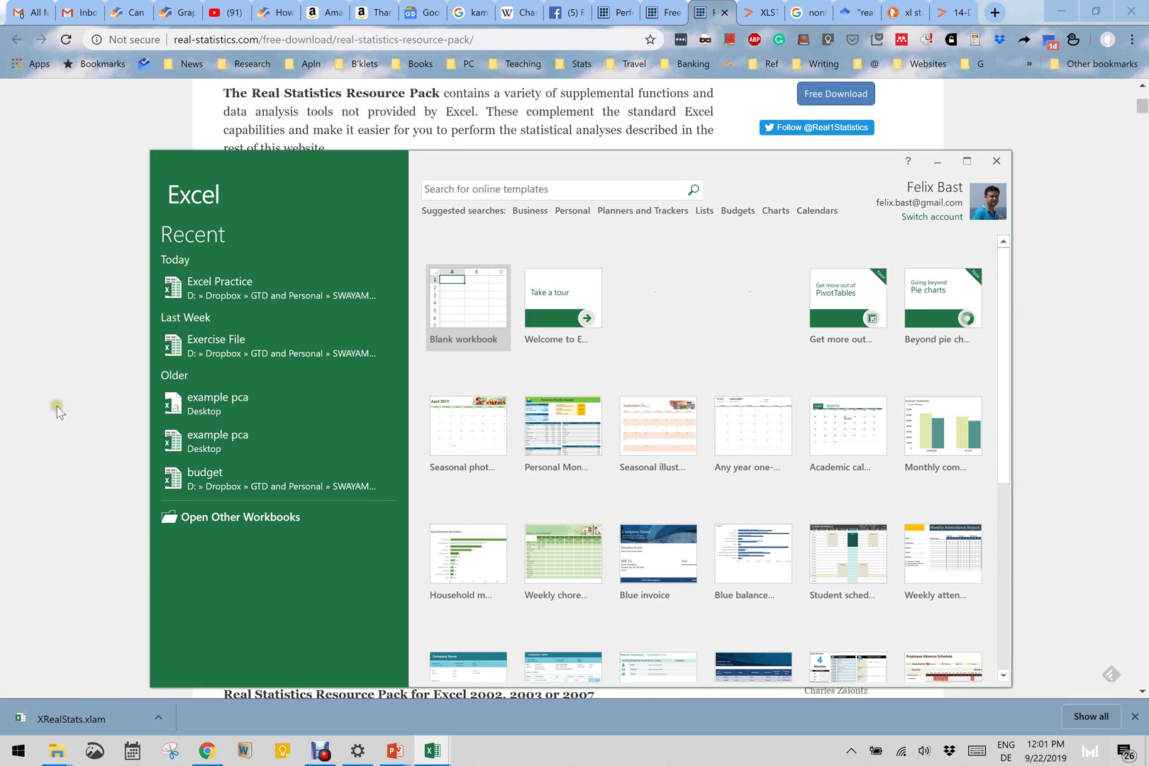
left_click(457, 311)
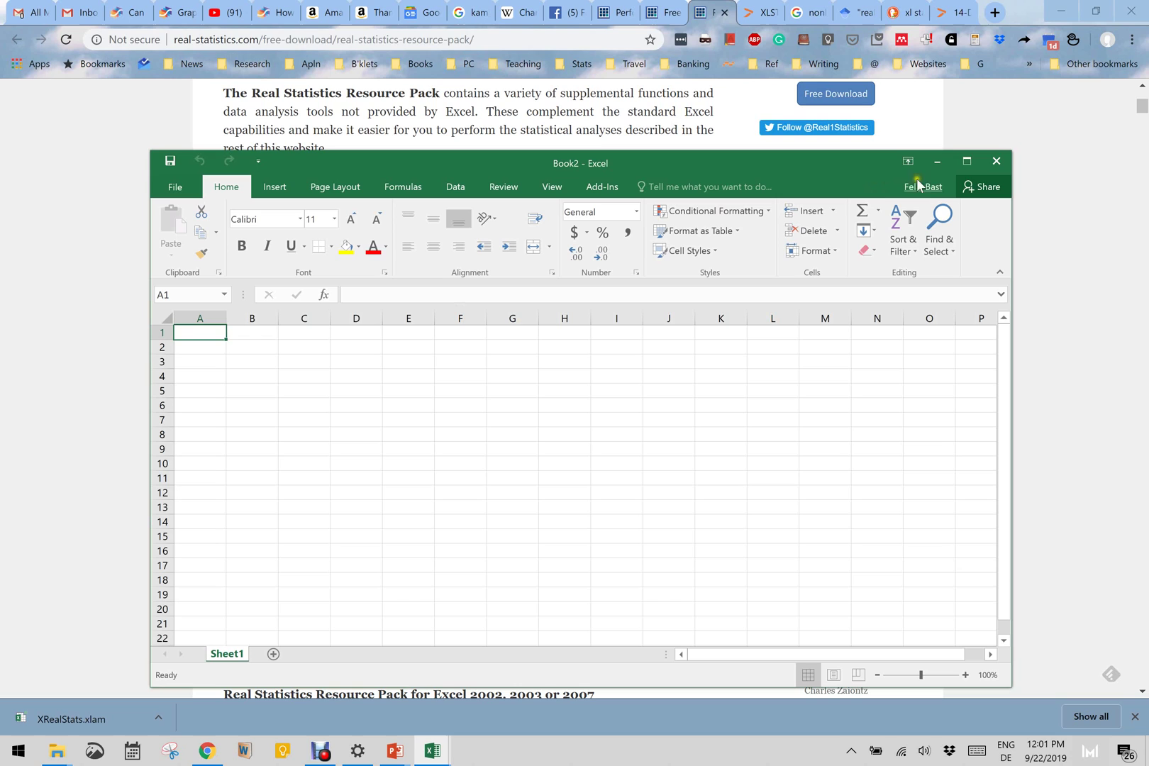
left_click(971, 165)
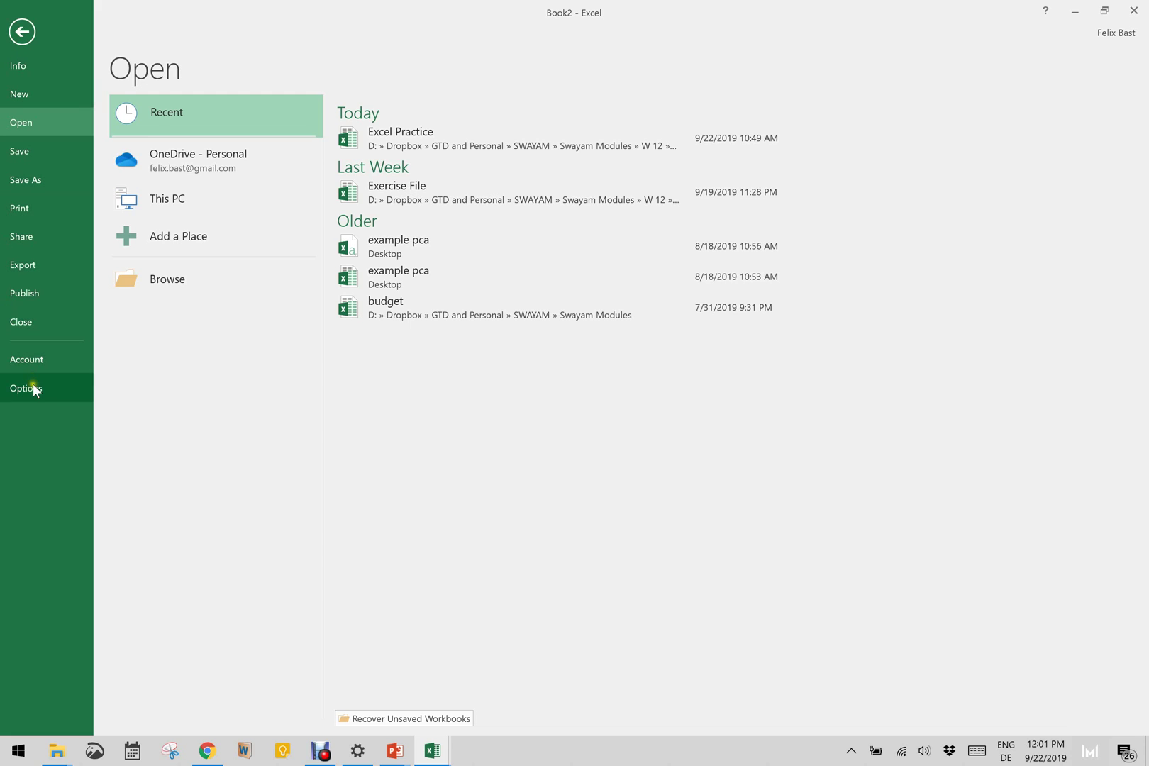
- Open the Add-Ins dialog for Excel Add-ins from File > Options > Add-Ins
left_click(33, 389)
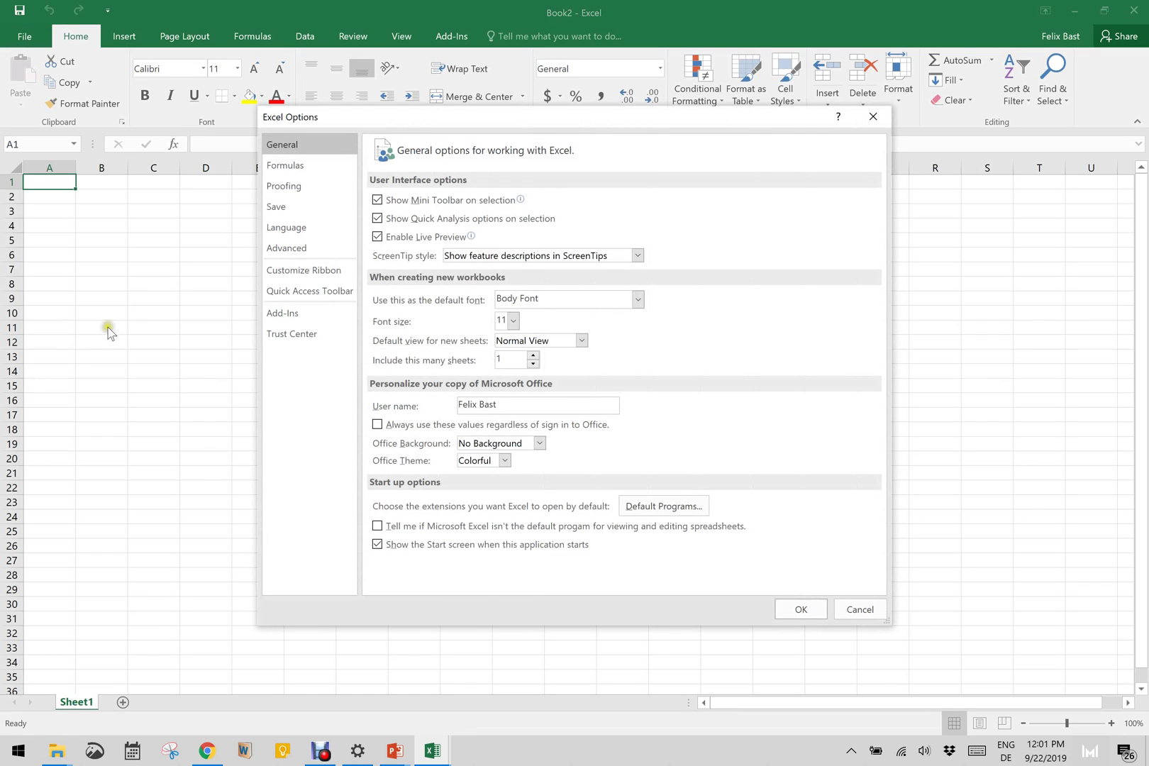
left_click(291, 317)
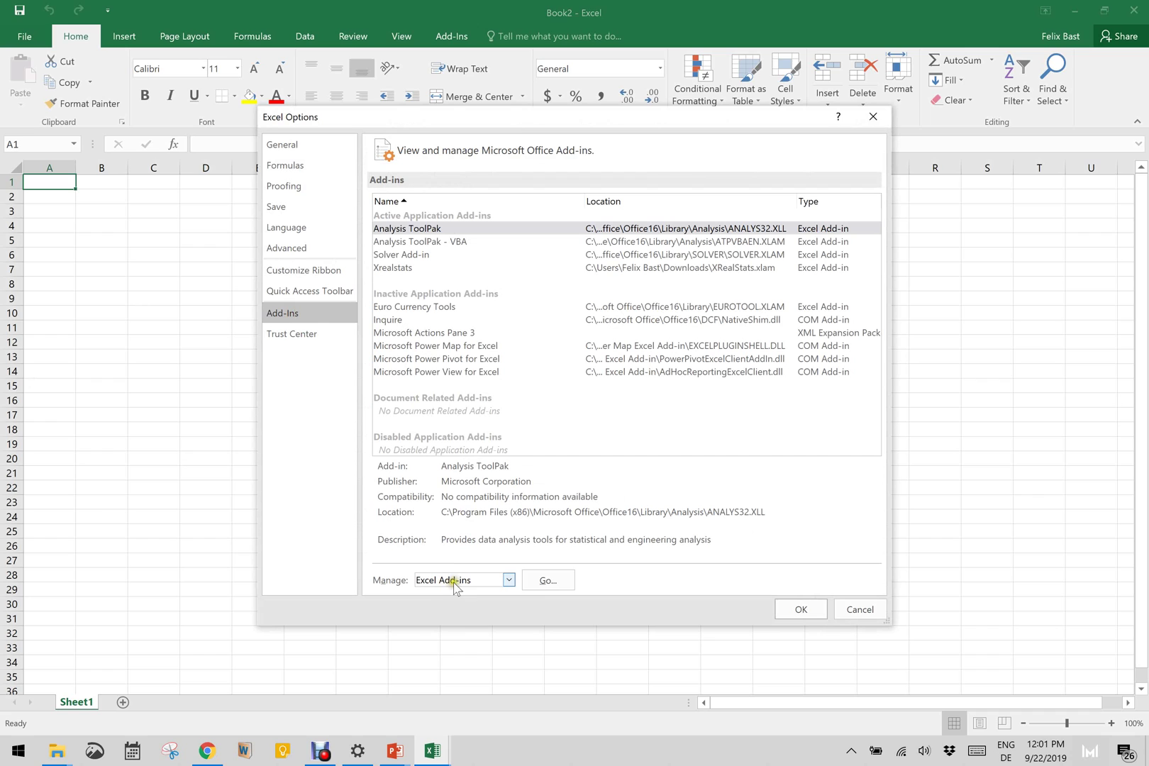
left_click(545, 581)
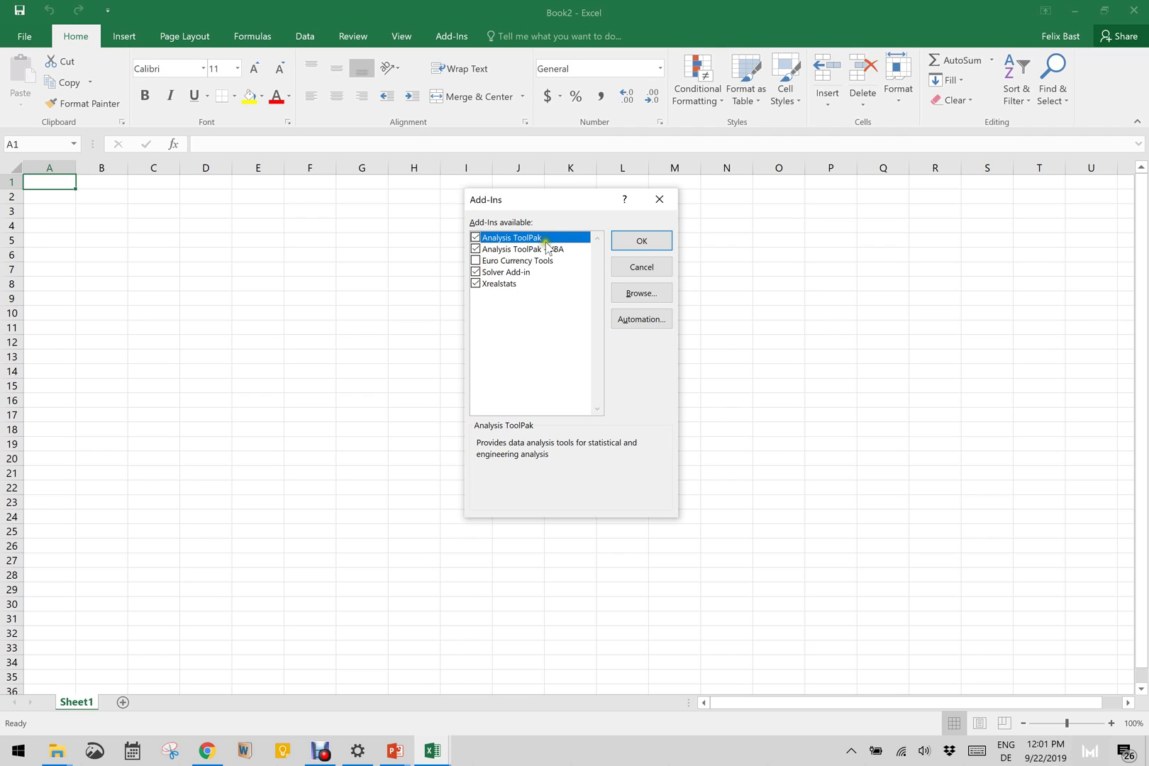
- Check the Analysis ToolPak and Analysis ToolPak - VBA add-ins
left_click(475, 239)
left_click(475, 239)
left_click(475, 247)
- Add XRealStats from the Downloads folder to the add-ins list and close the dialog
left_click(644, 298)
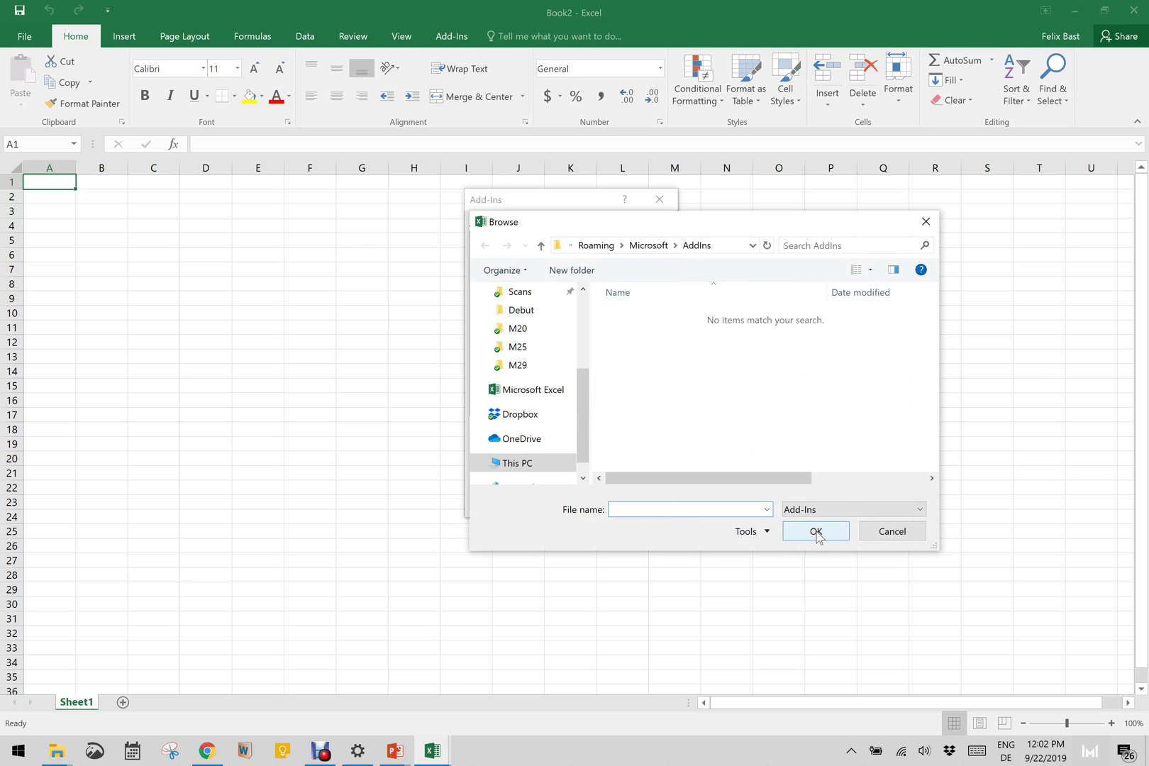
scroll(587, 320, "up", 5)
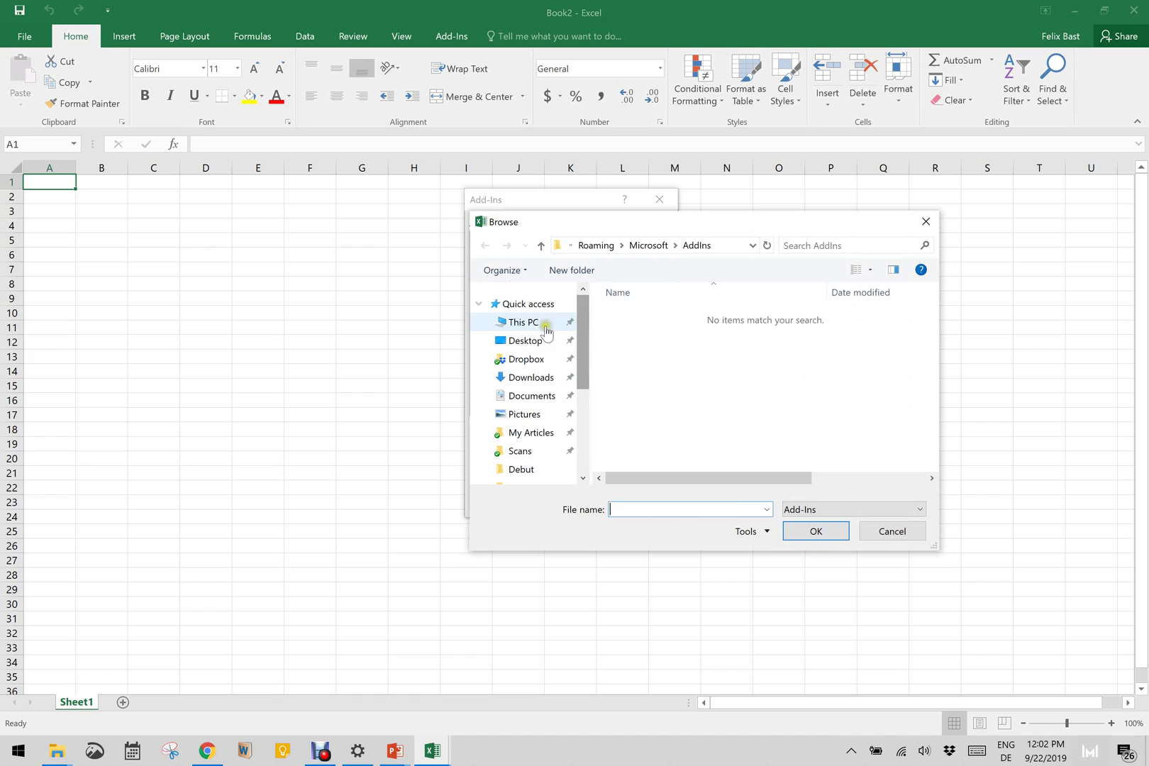
left_click(532, 377)
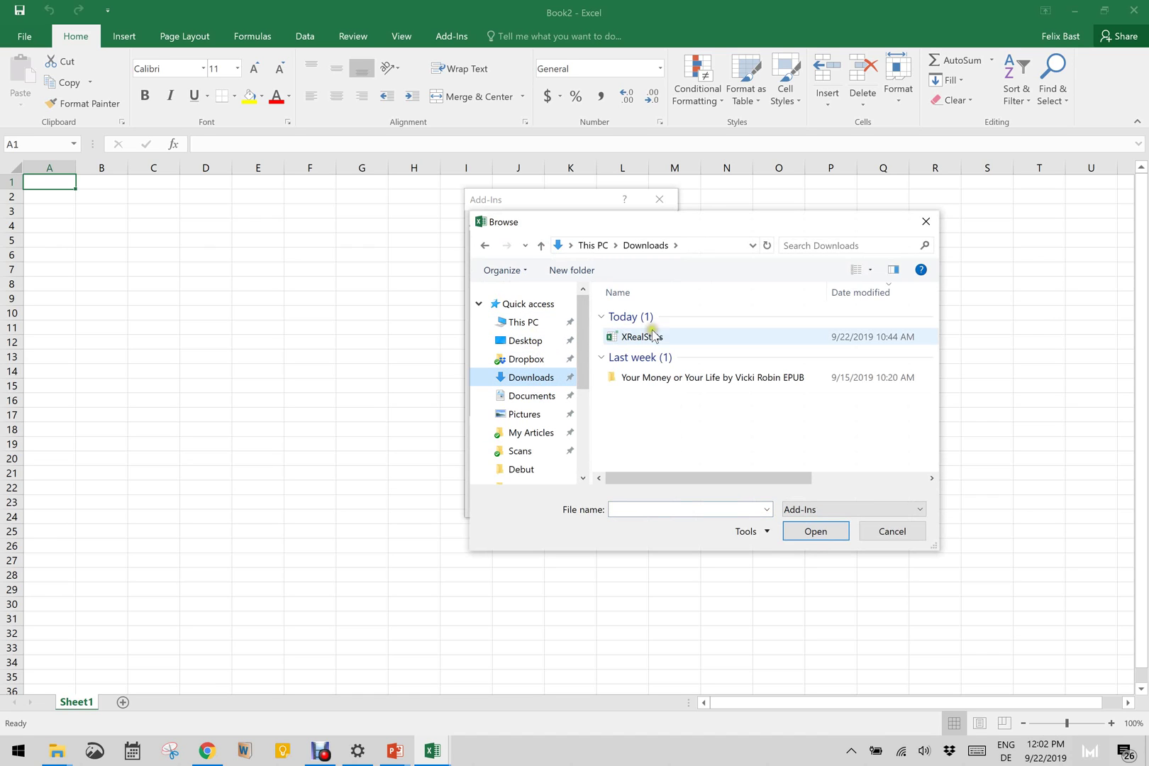
left_click(659, 336)
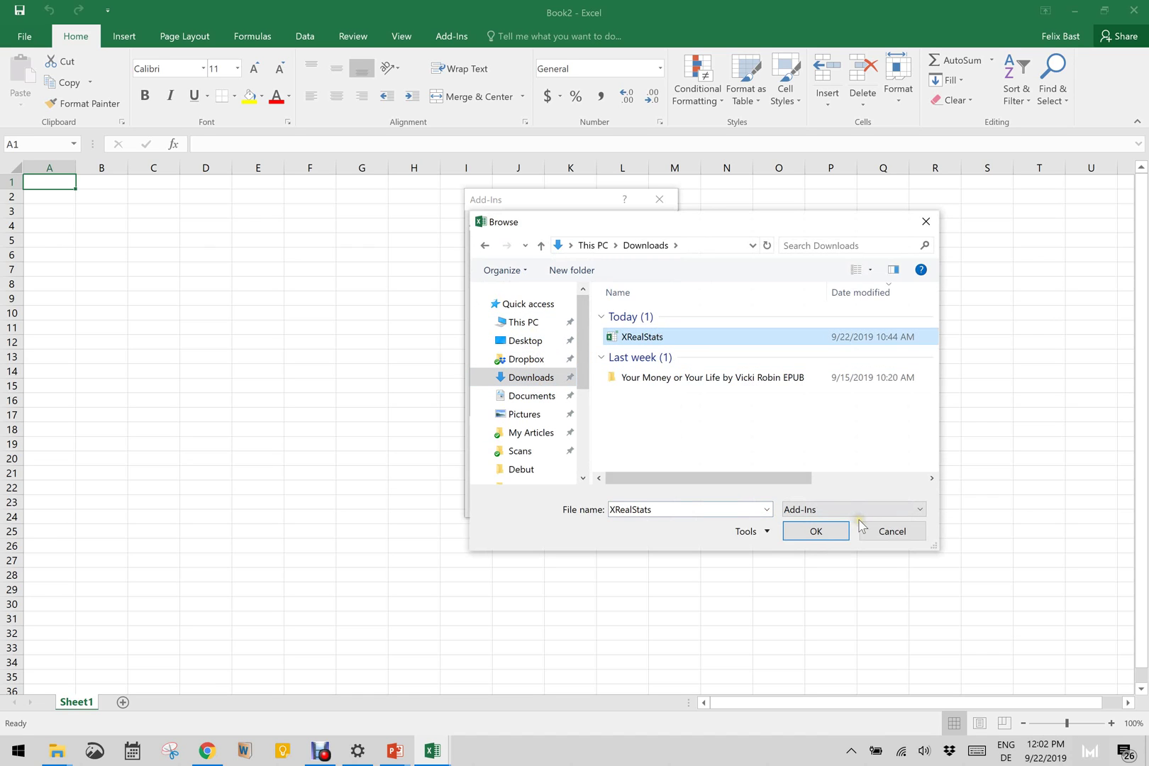
left_click(887, 530)
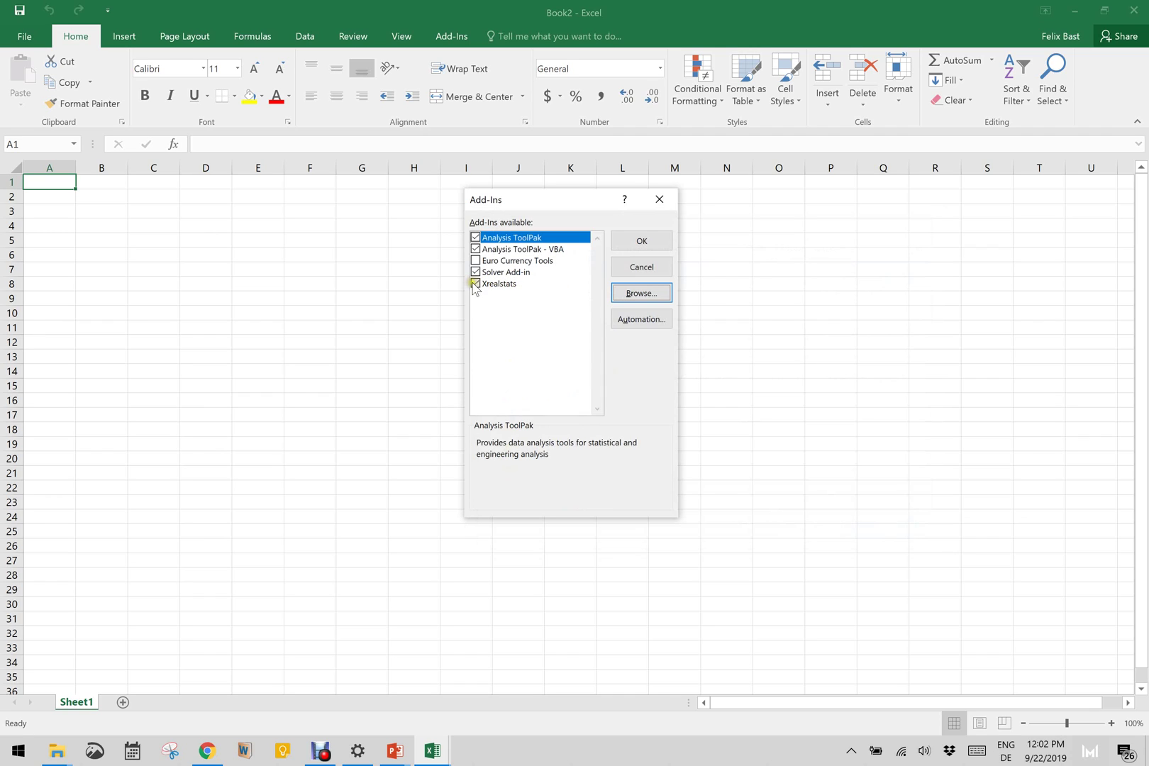
left_click(646, 269)
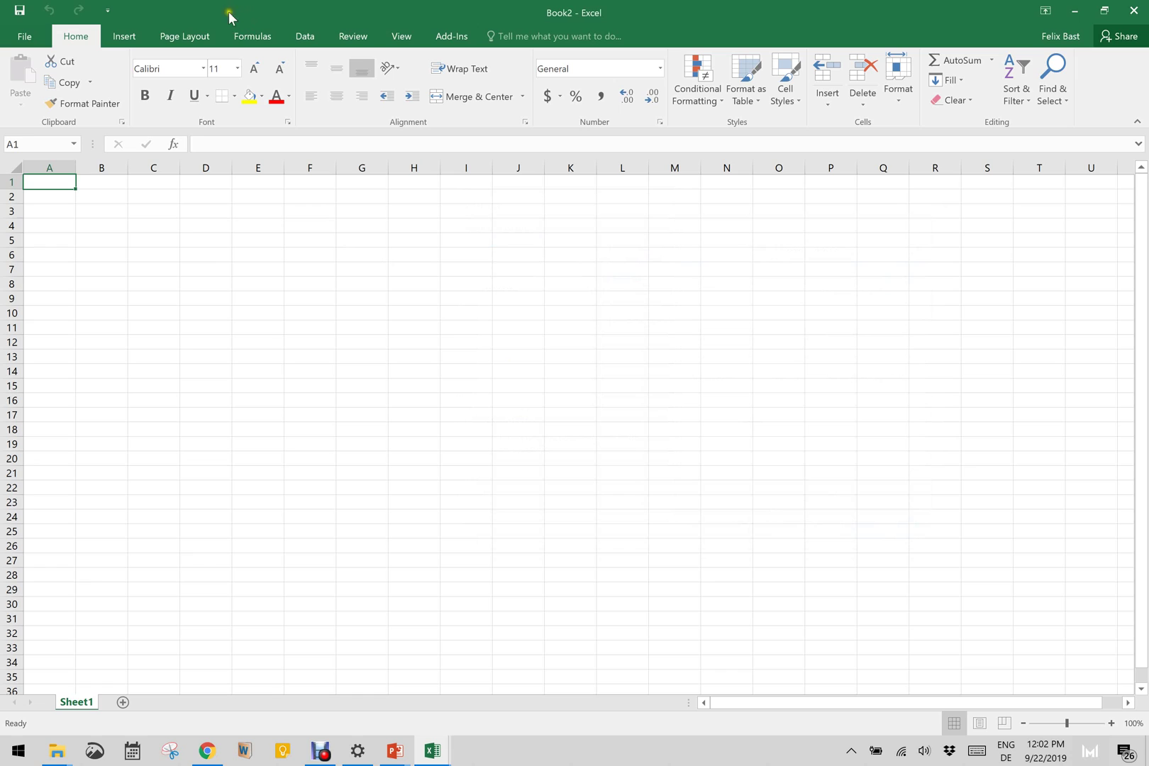
- Open the Data tab's Data Analysis tool list and scroll its Analysis Tools down to z-Test
left_click(303, 42)
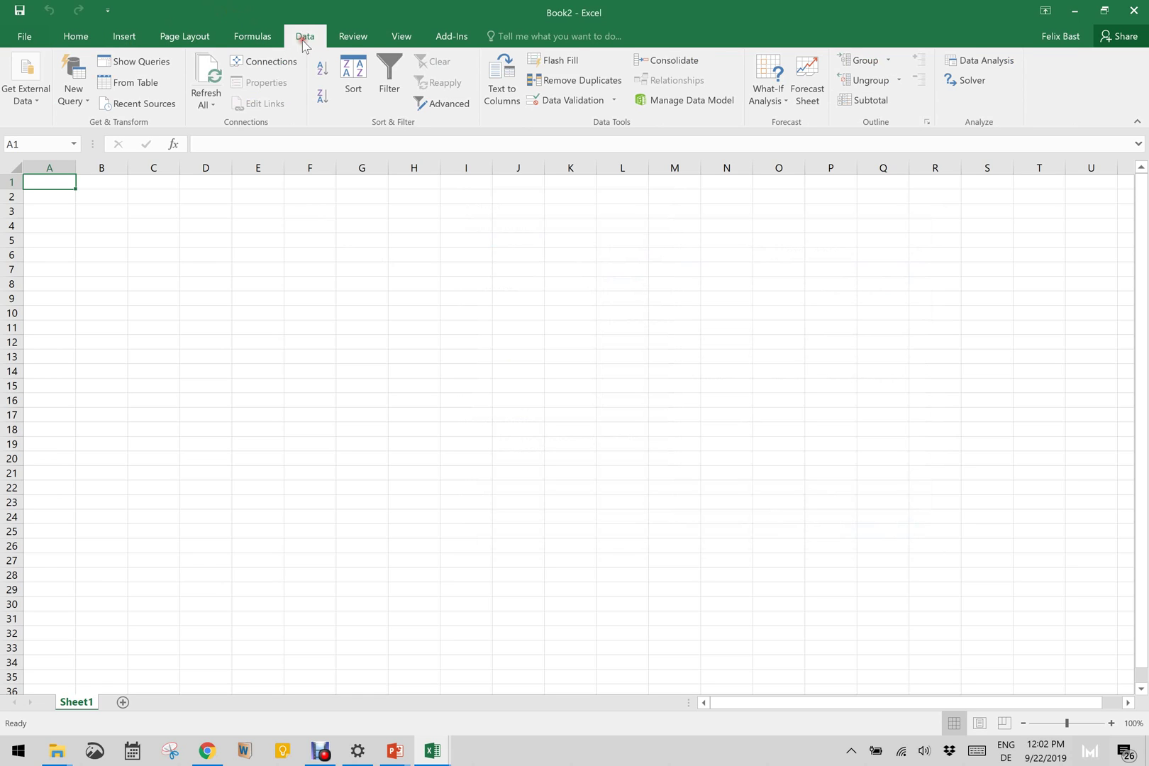
left_click(969, 63)
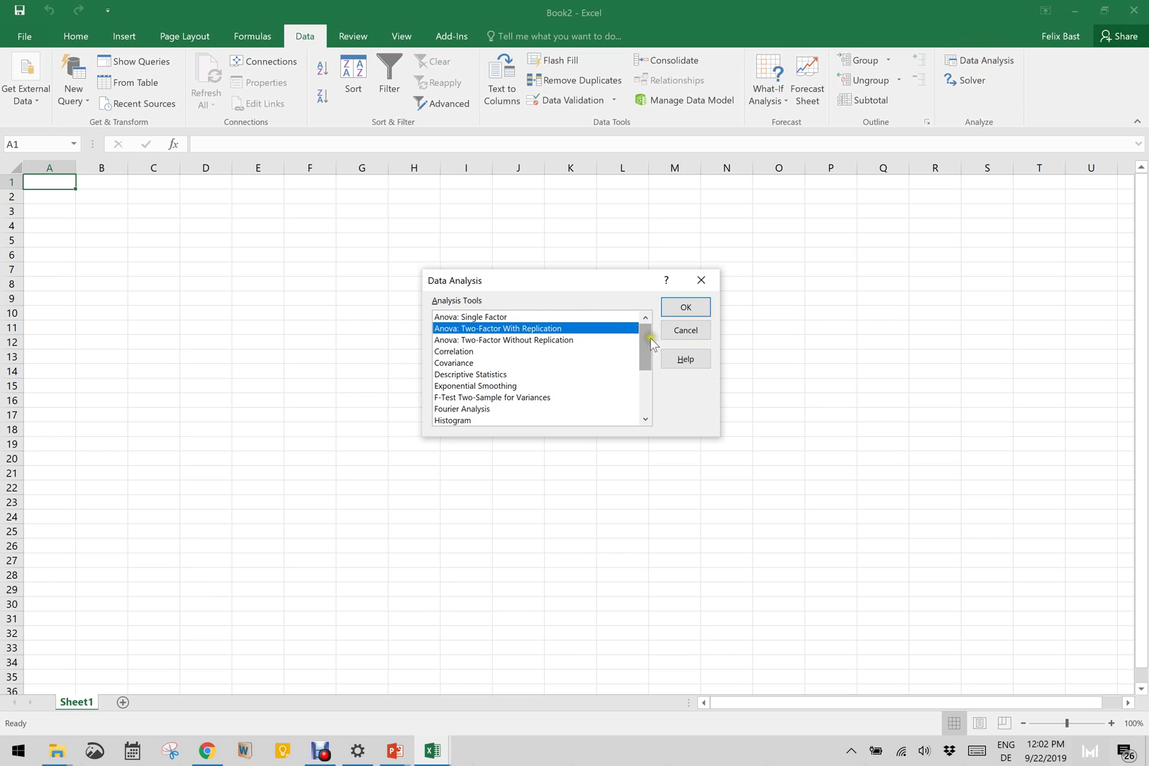
mouse_move(648, 343)
left_mouse_down()
mouse_move(647, 353)
mouse_move(645, 333)
left_mouse_up()
mouse_move(648, 346)
left_mouse_down()
mouse_move(645, 395)
mouse_move(652, 339)
left_mouse_up()
left_click(457, 329)
left_click_drag(646, 348, 642, 376)
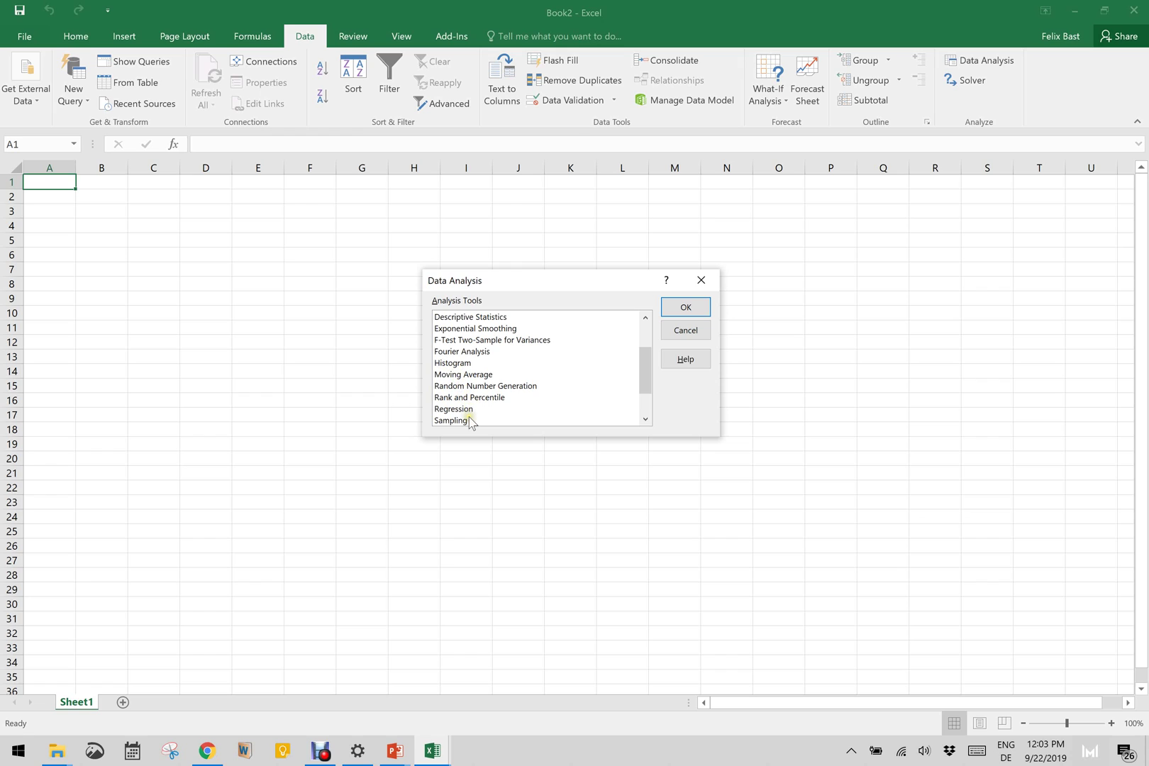
left_click_drag(645, 366, 647, 370)
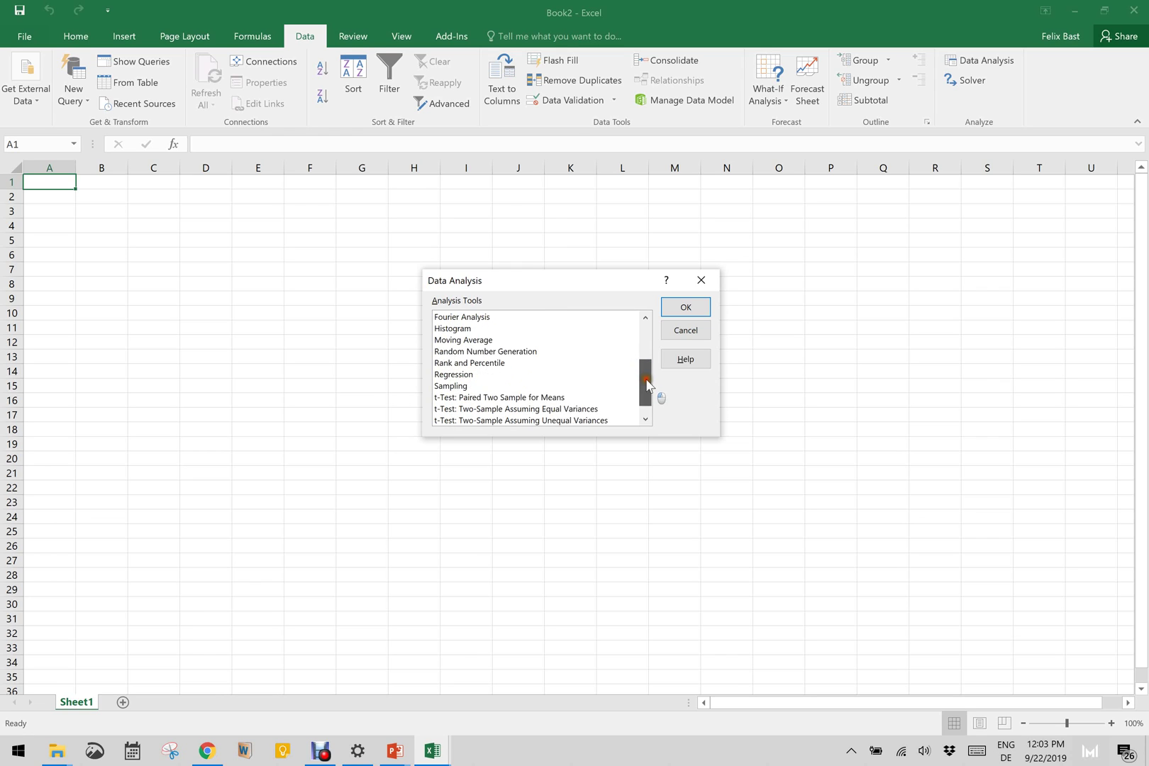
left_click_drag(647, 385, 646, 423)
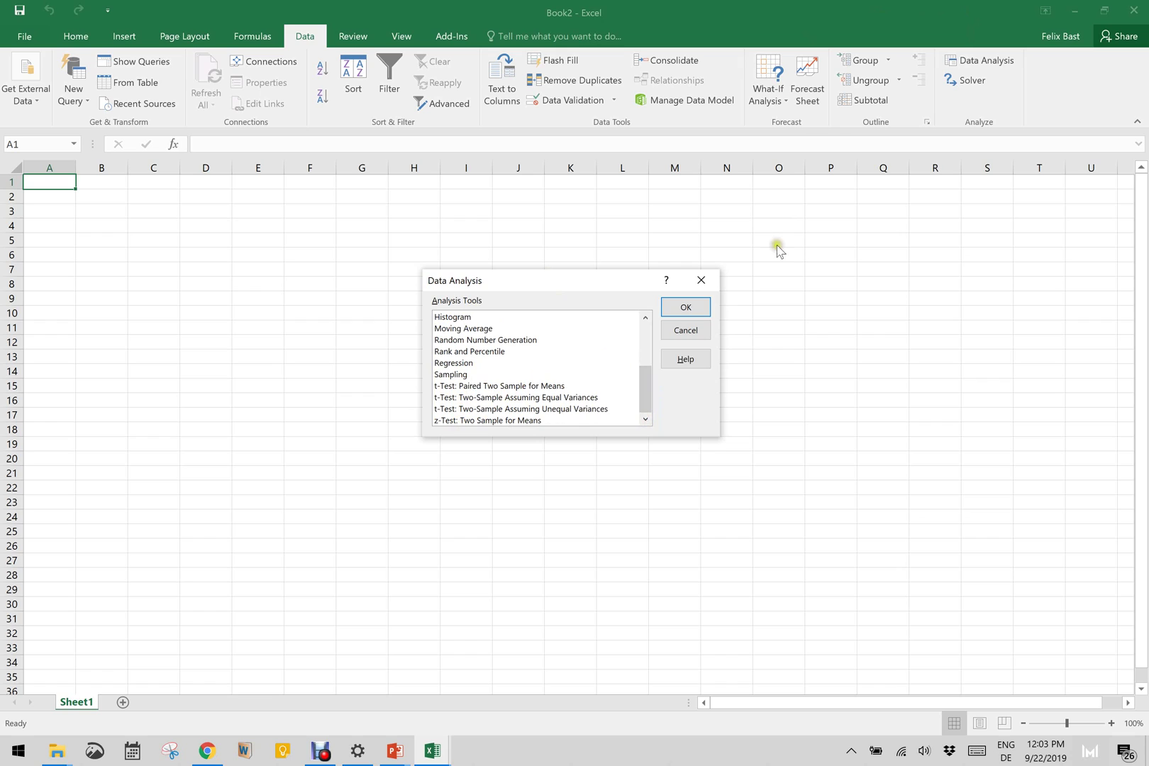
- Cancel Data Analysis and open Real Statistics > Data Analysis Tools from the Add-Ins tab
left_click(700, 329)
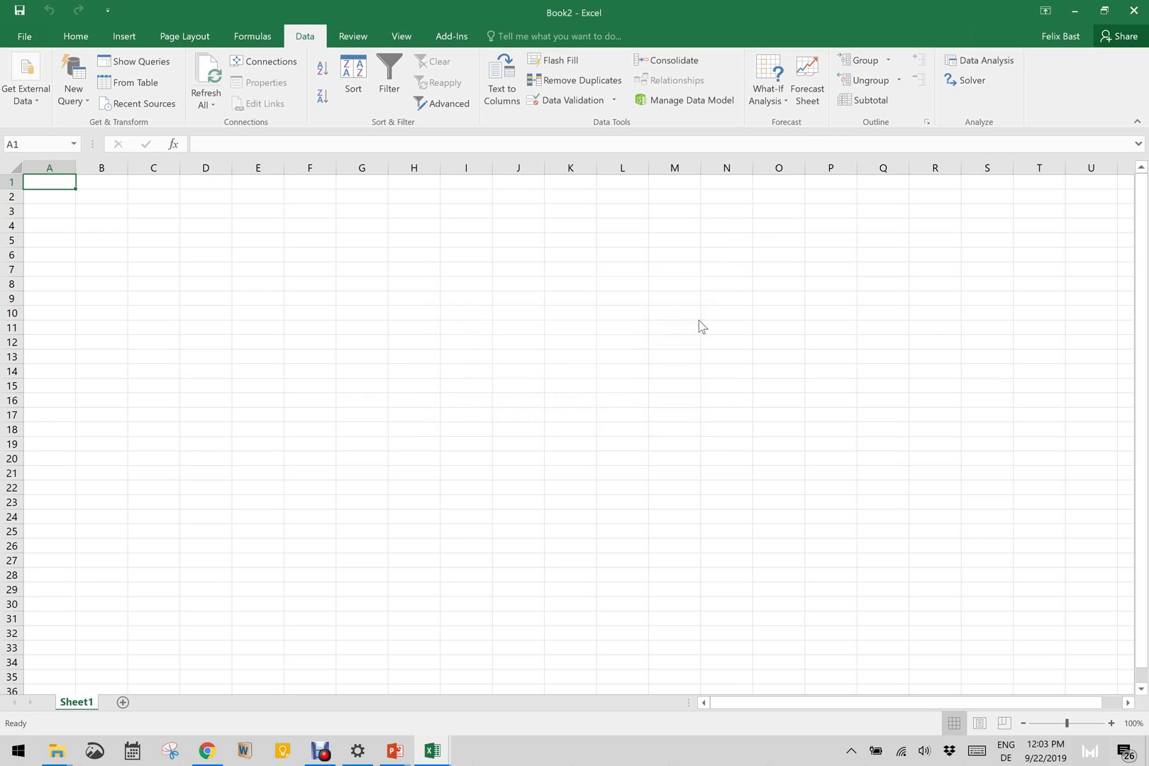
left_click(452, 41)
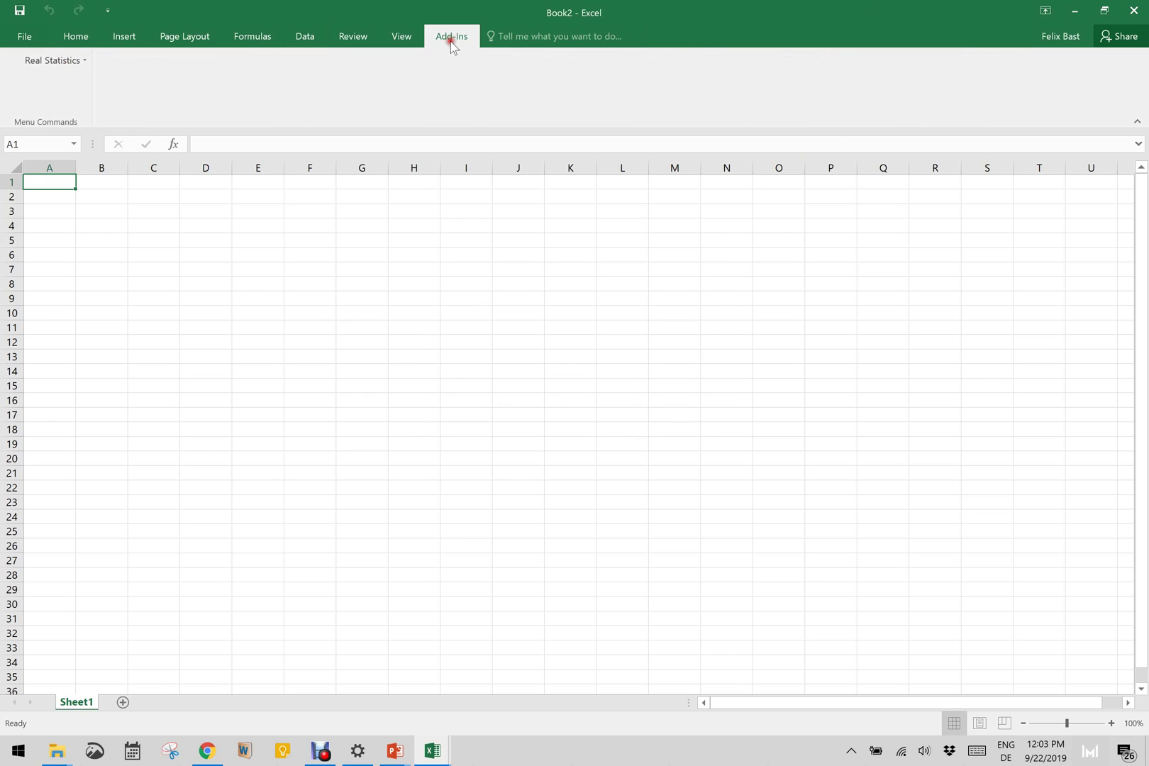
left_click(79, 61)
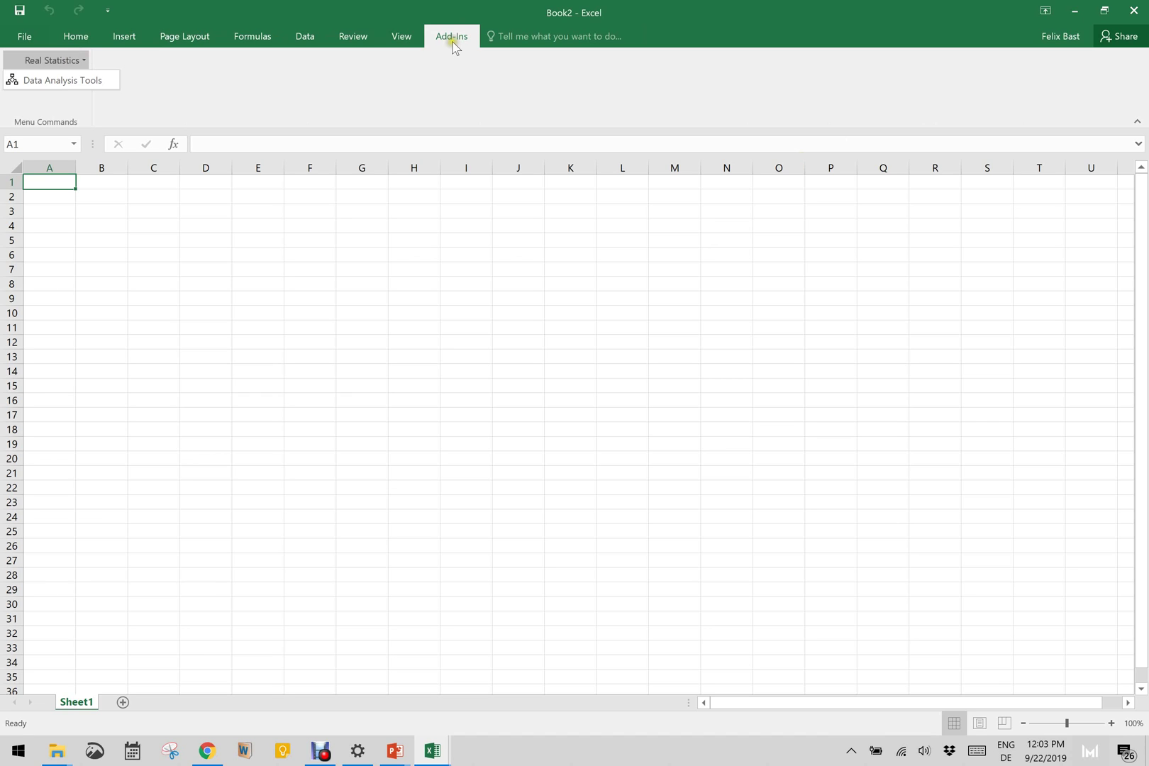
left_click(62, 82)
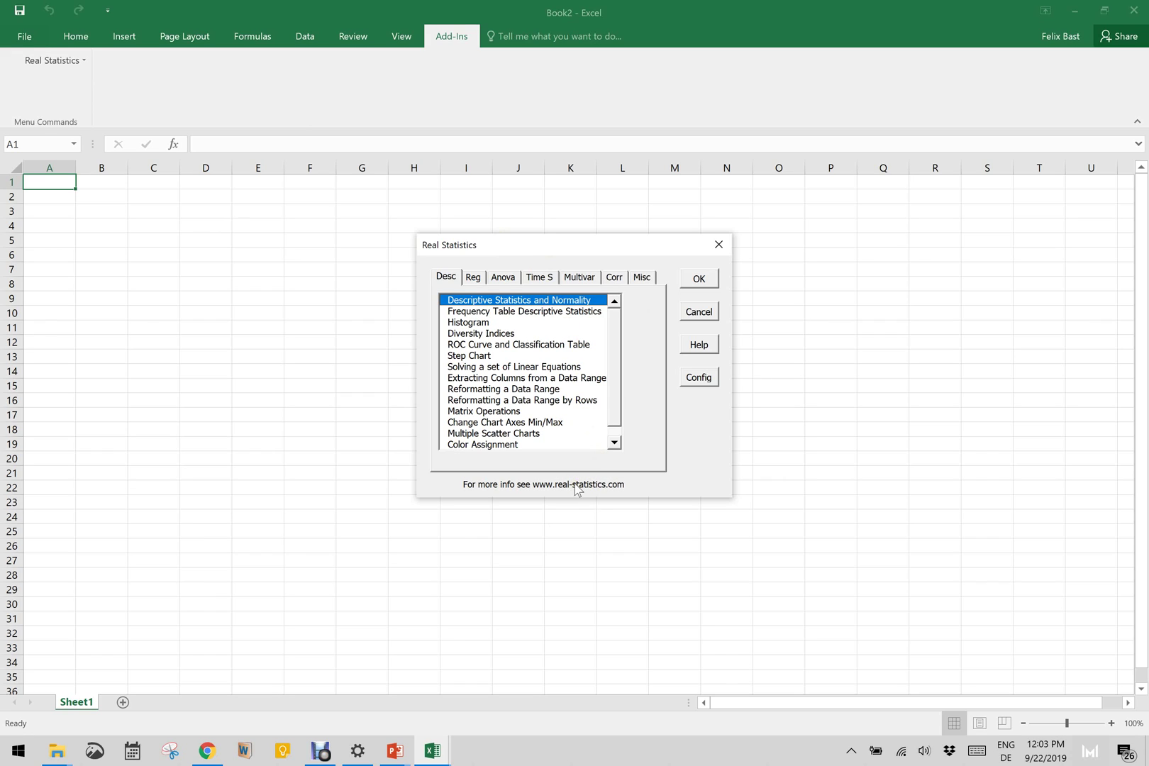
- Scroll the Desc tool list, then show the Reg tab's regression tools like Multiple Linear and Logistic
left_click(616, 362)
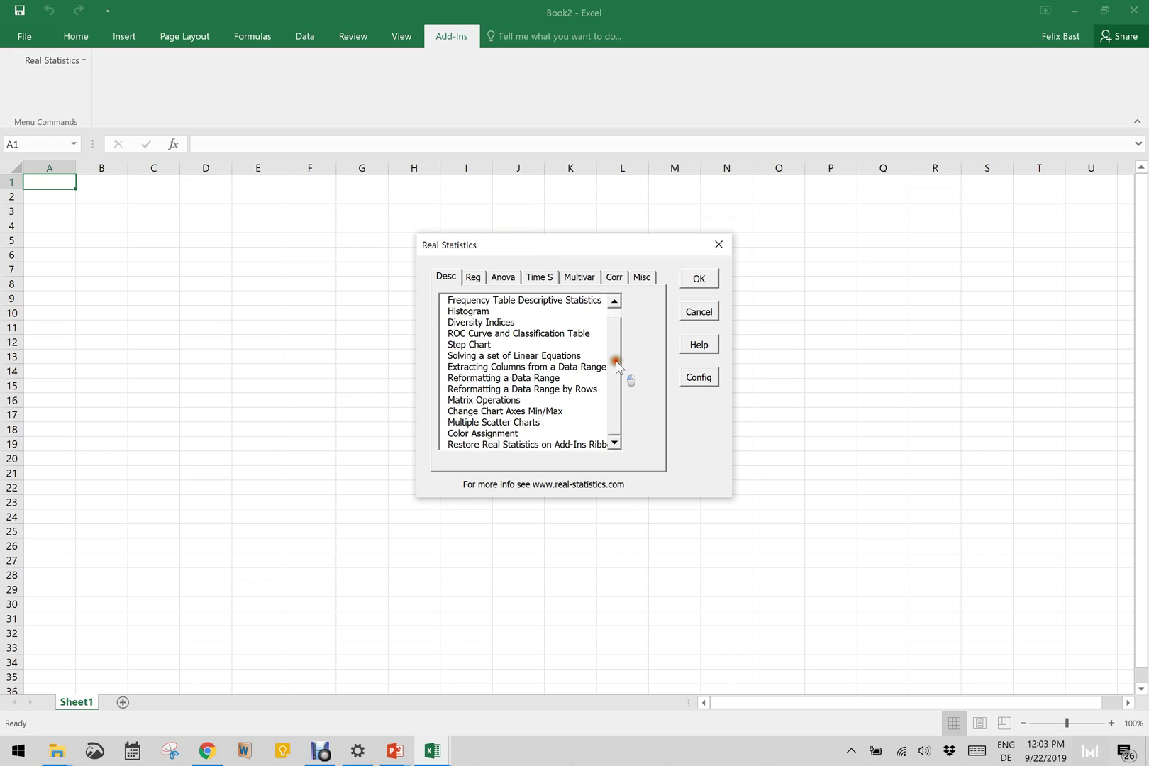
left_click_drag(617, 366, 623, 345)
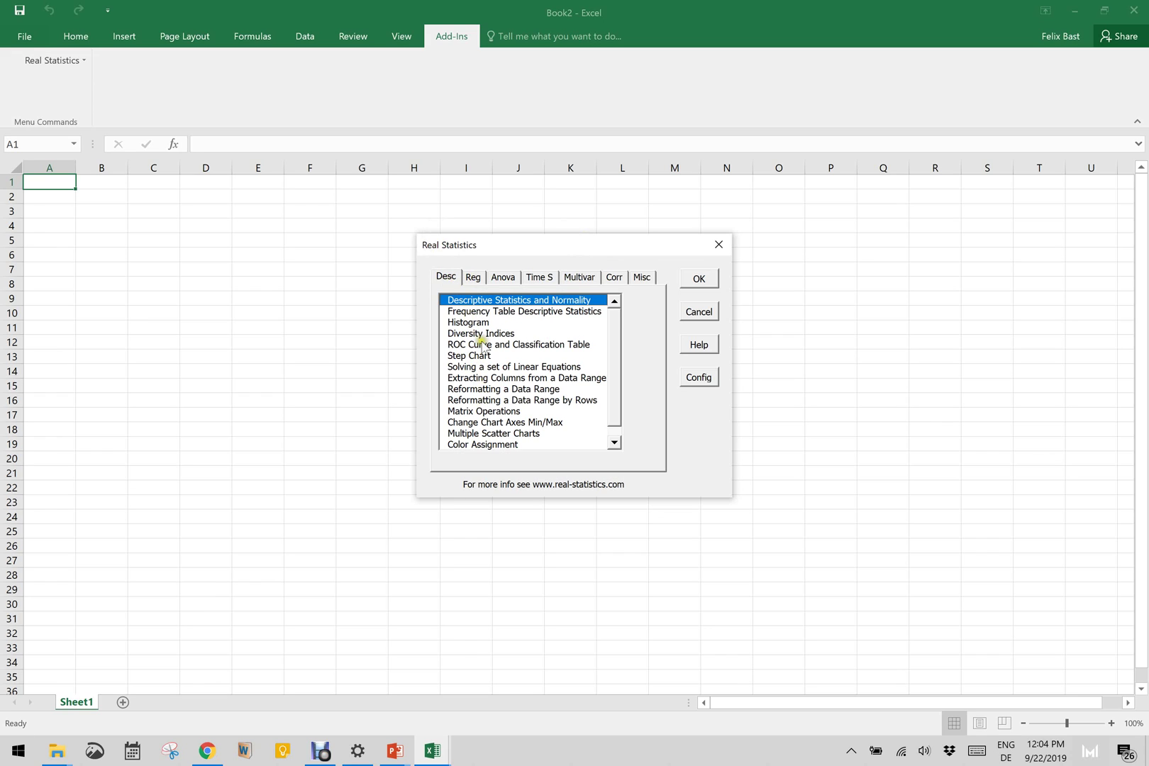
left_click(474, 276)
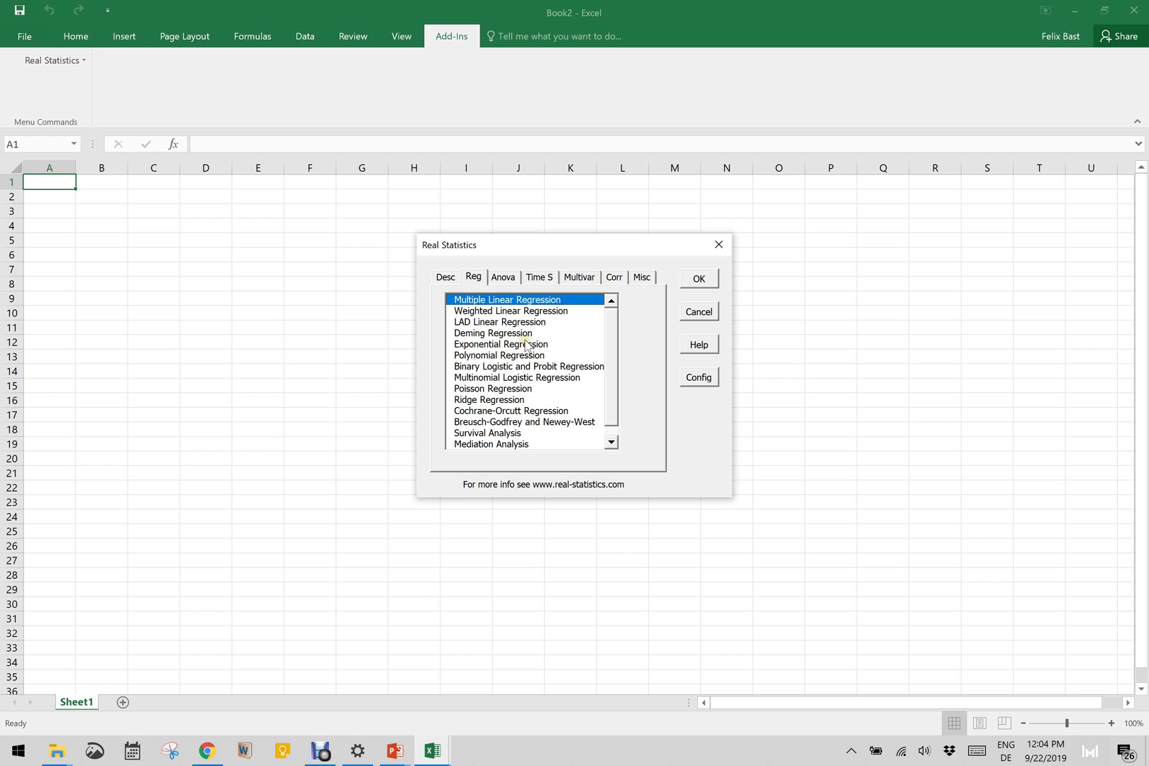
- Browse the Anova, Time S, Multivar, Corr and Misc tabs, select Statistical Power and Sample Size, then cancel
left_click(504, 278)
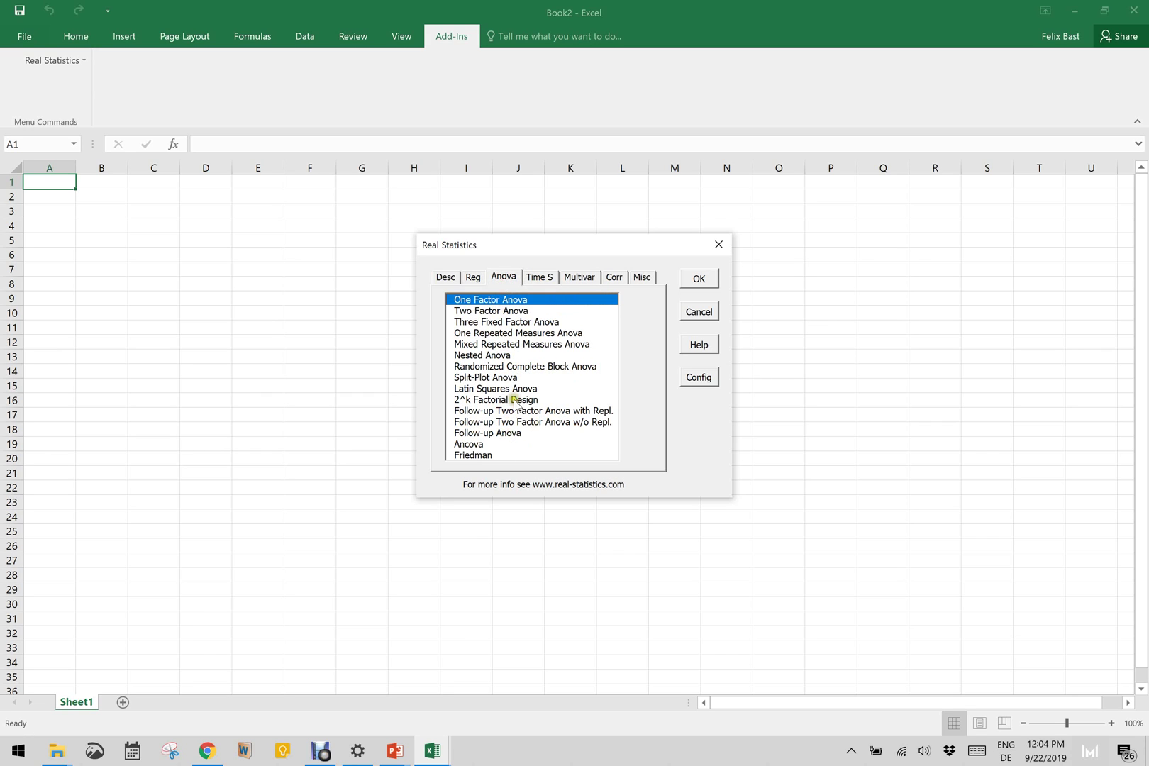
left_click(542, 278)
left_click(579, 278)
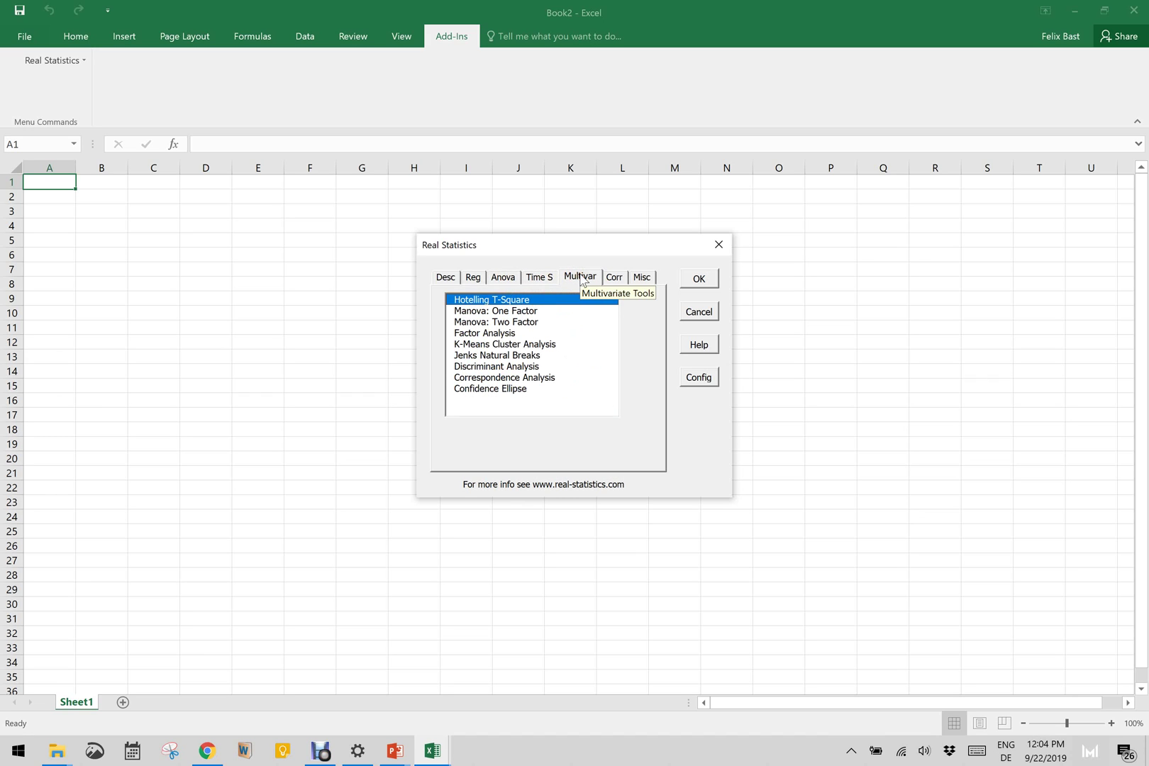
left_click(618, 280)
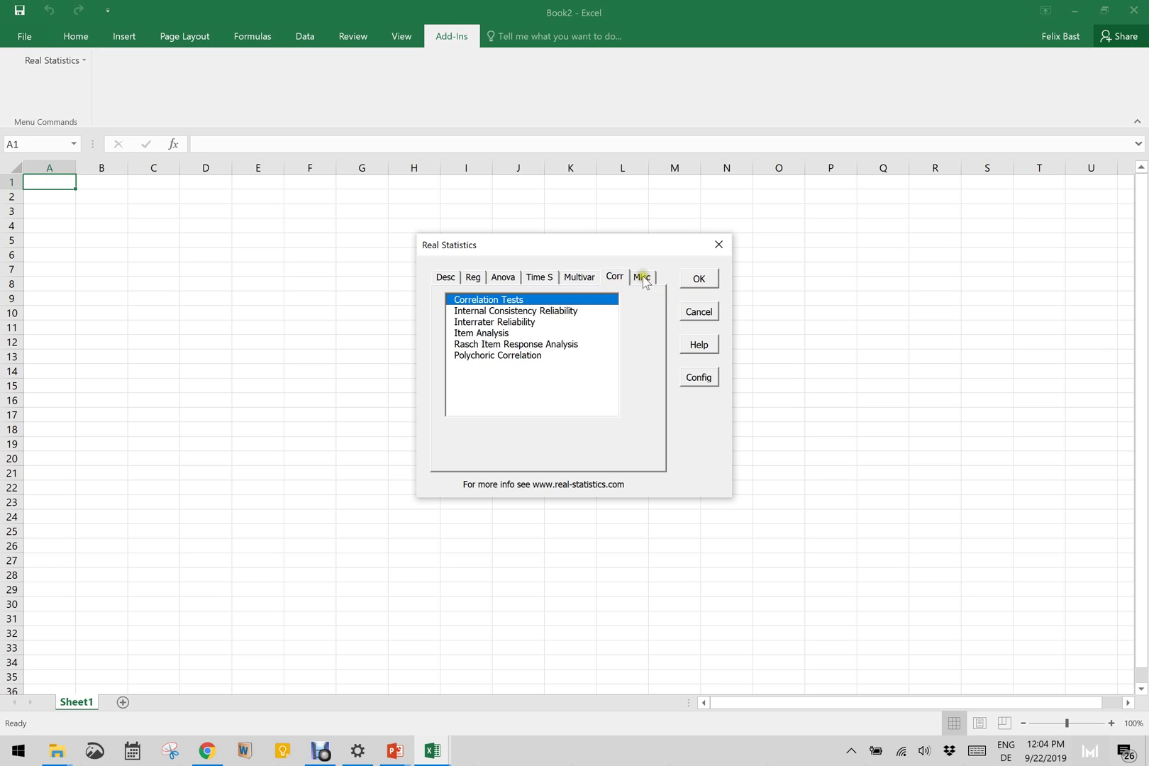
left_click(643, 278)
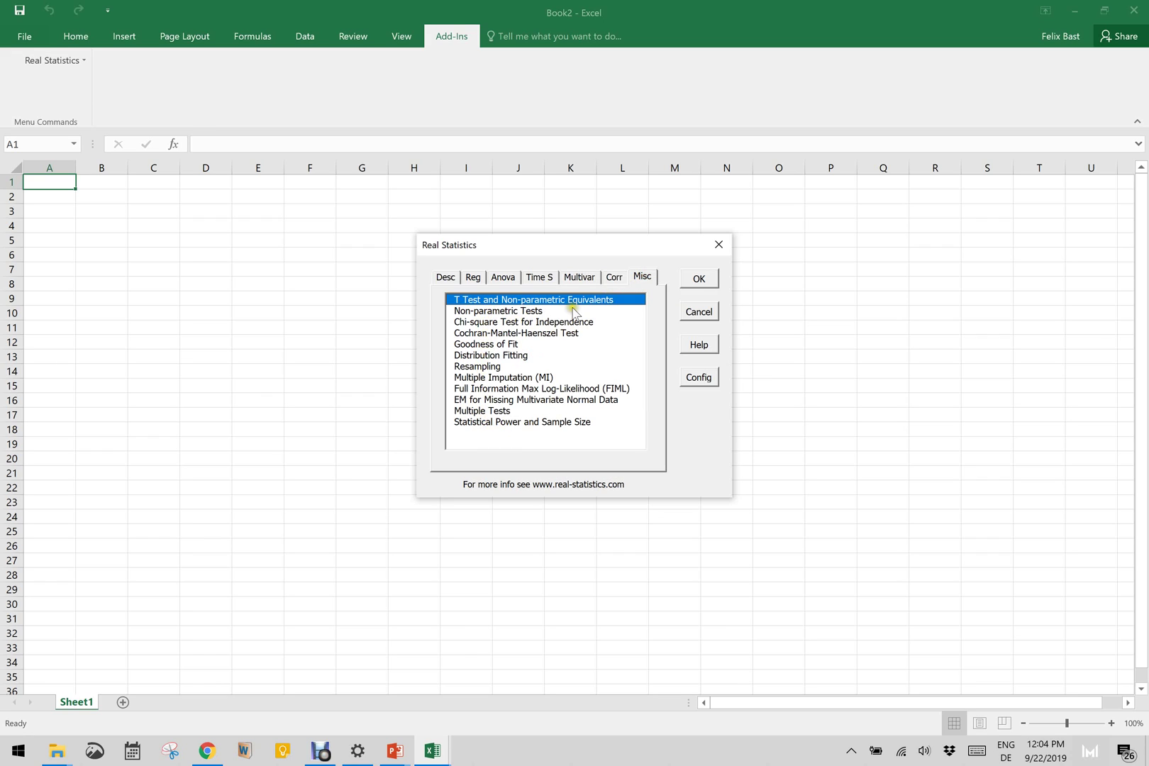
left_click(490, 424)
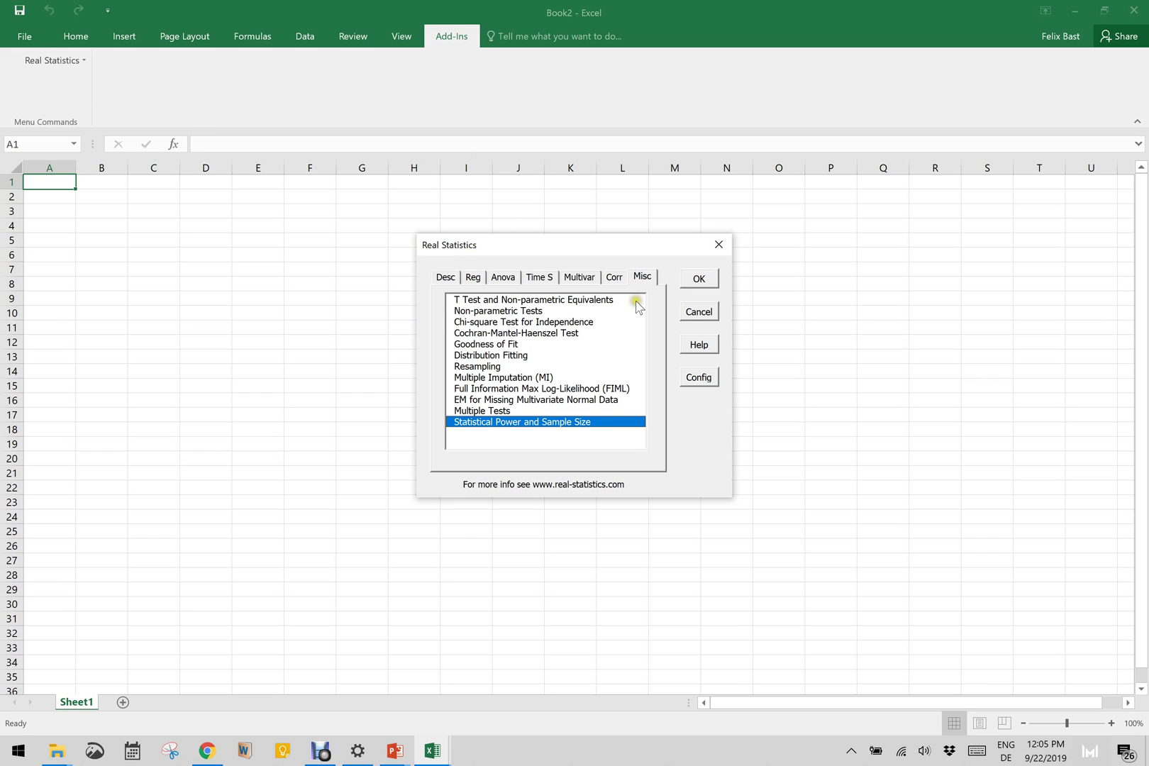
left_click(699, 312)
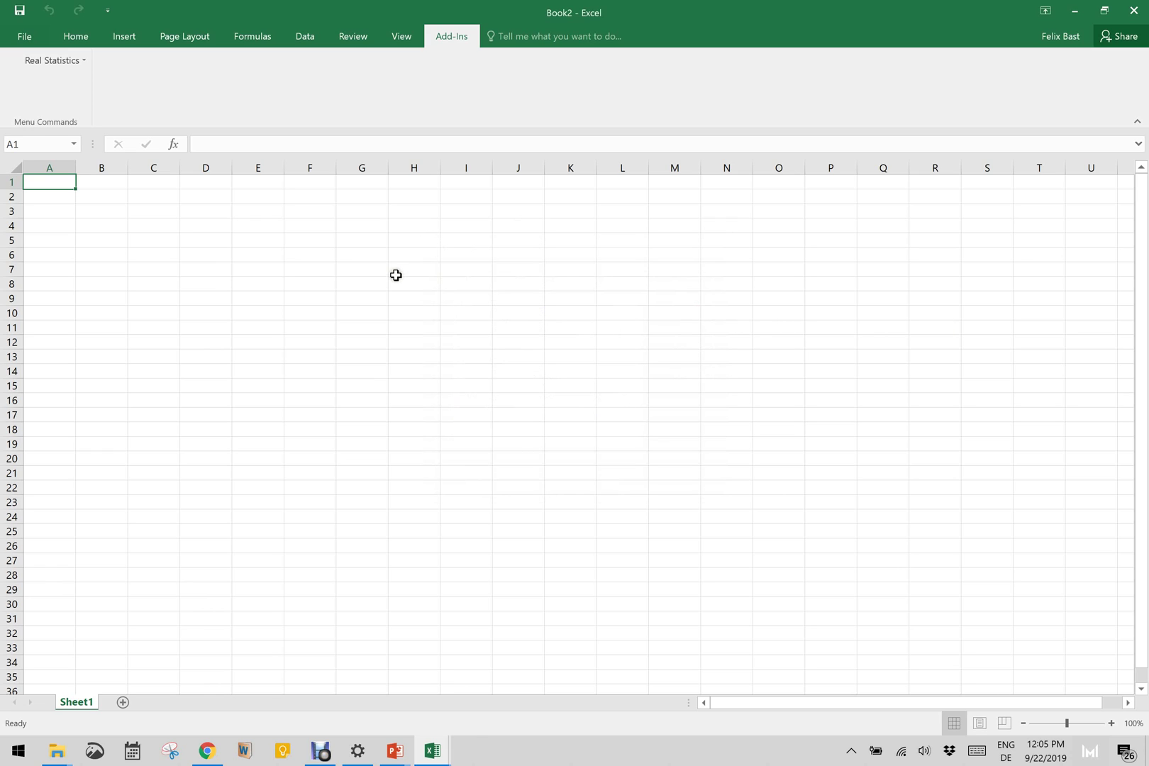
- Reopen Real Statistics > Data Analysis Tools from the Add-Ins tab, after a stop on the Data tab
left_click(299, 36)
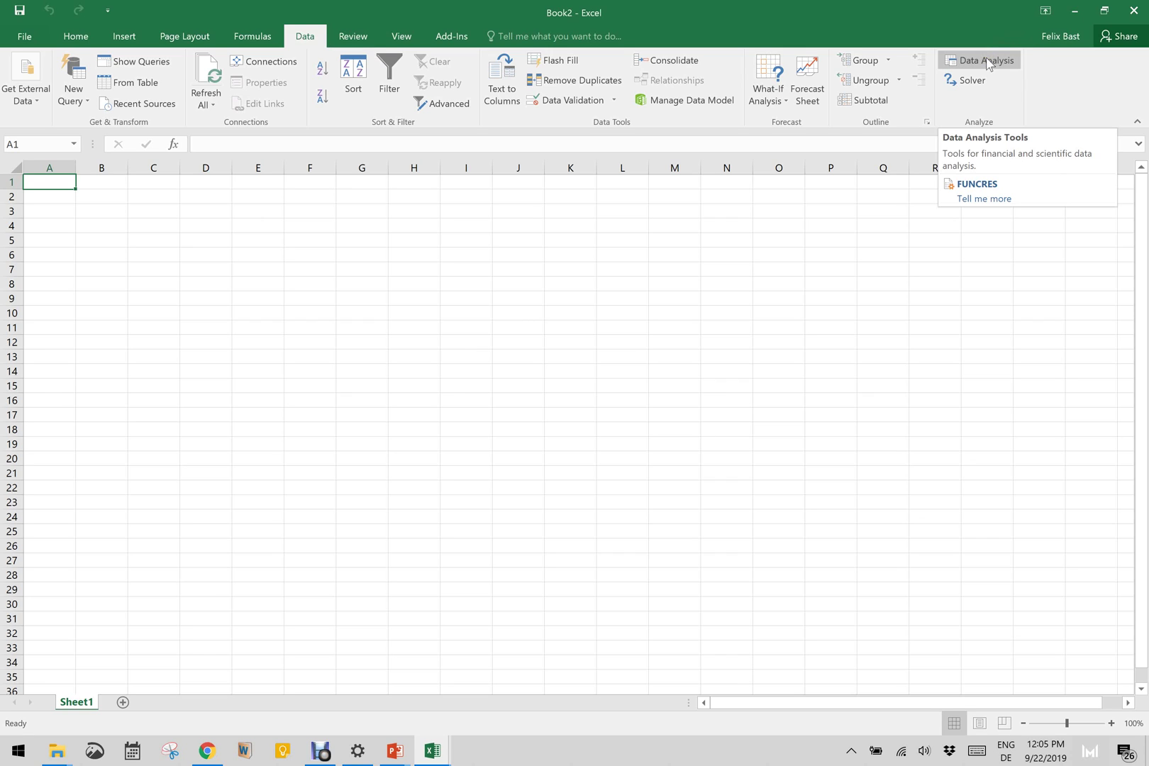
left_click(449, 41)
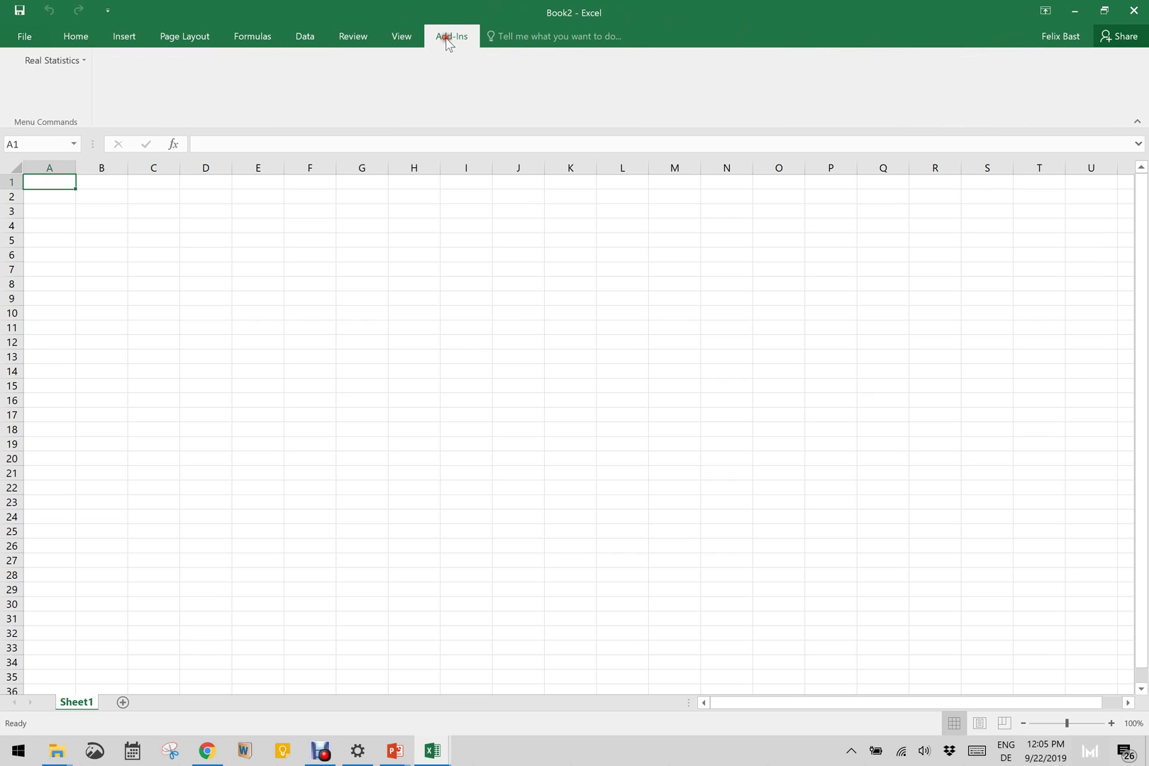
left_click(52, 61)
left_click(47, 80)
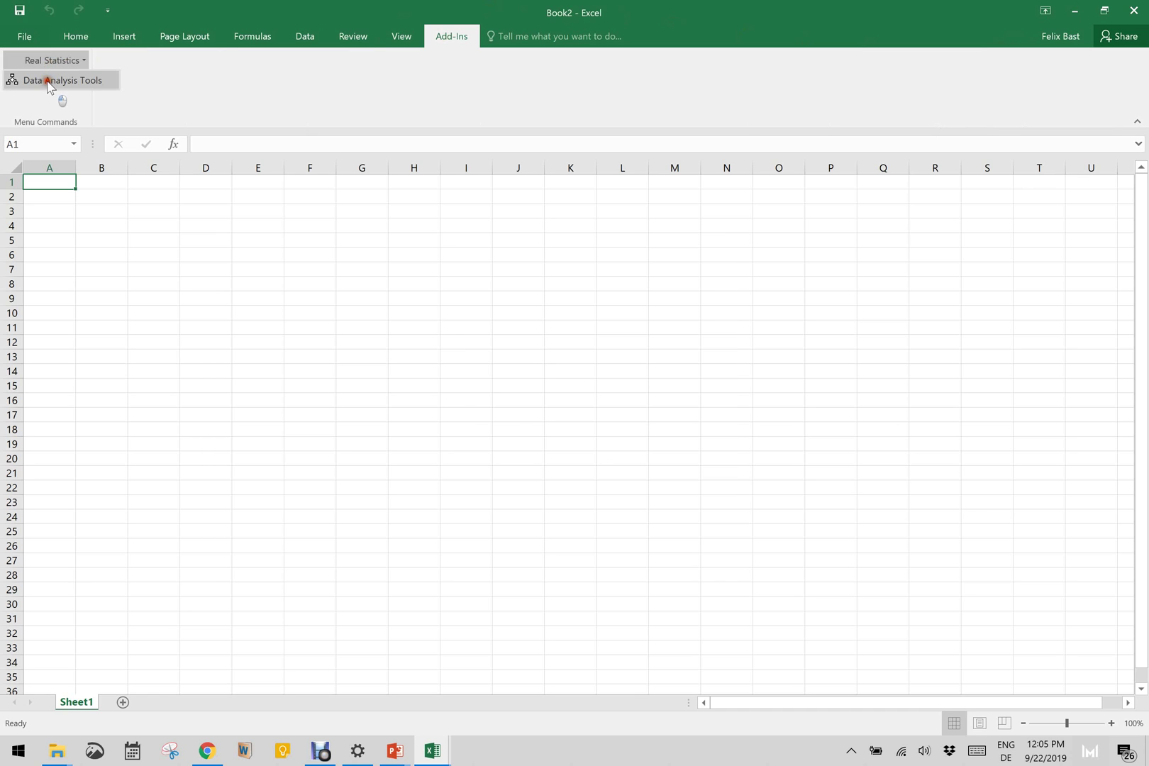